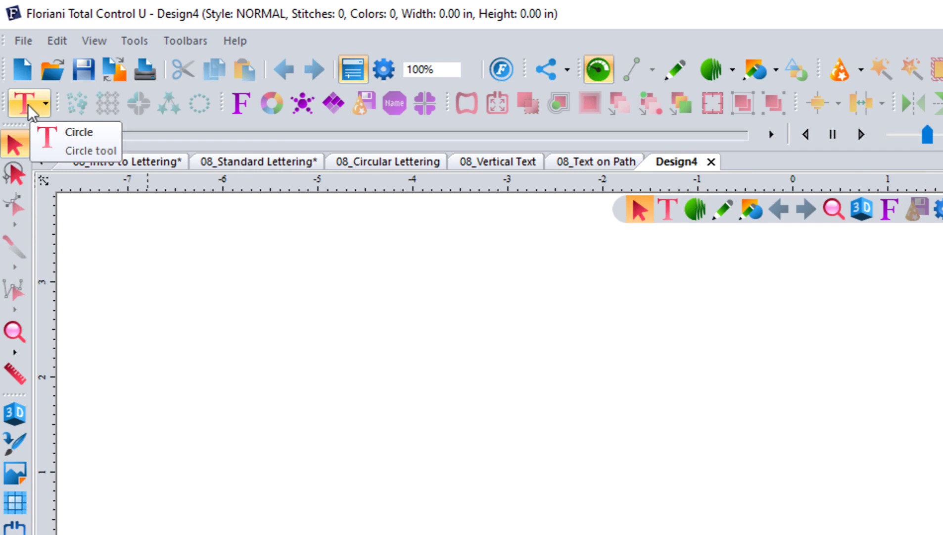
# - Place a standard text object with the default MY TEXT wording on the blank design page
pyautogui.click(28, 108)
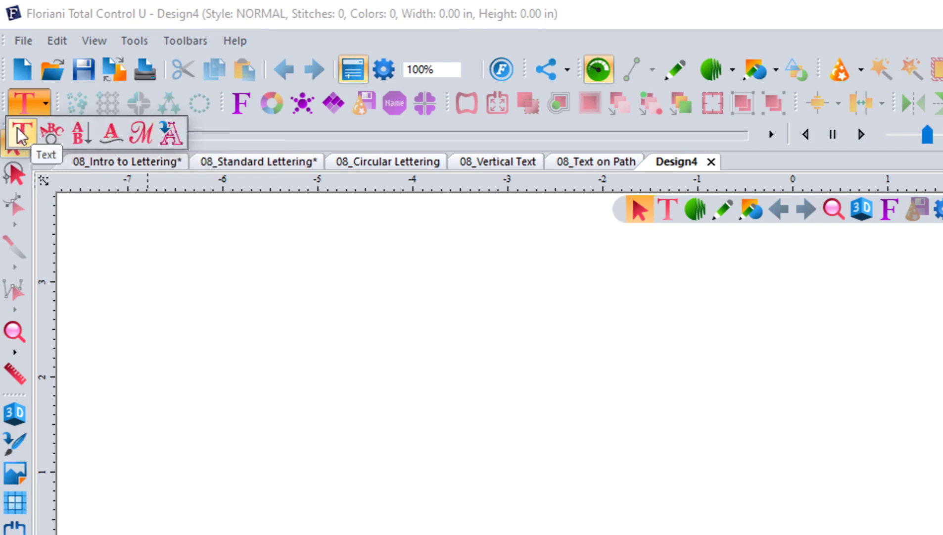
pyautogui.click(446, 343)
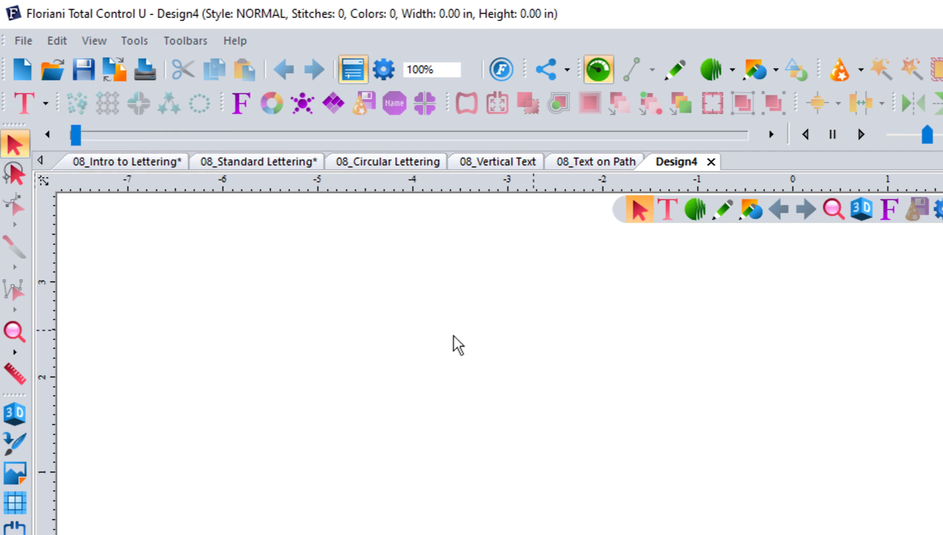
pyautogui.click(672, 213)
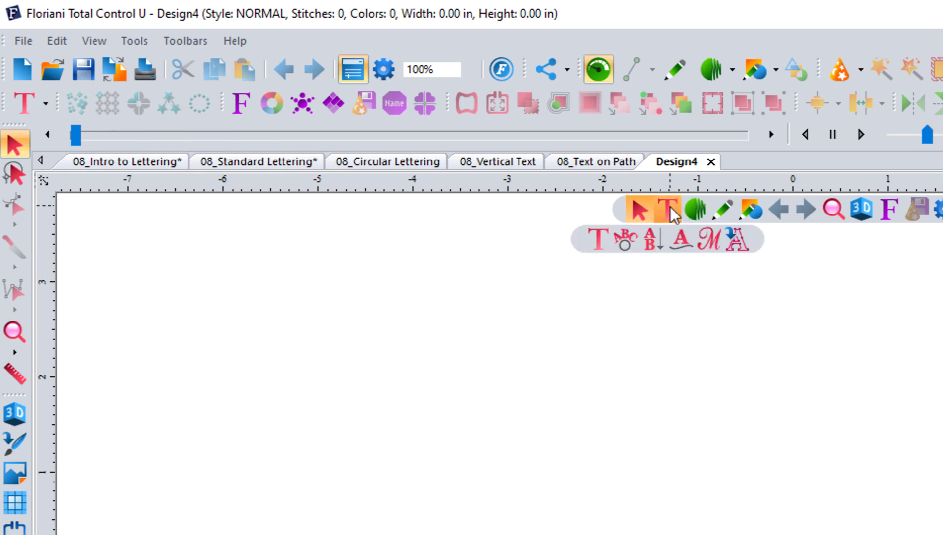
pyautogui.click(601, 245)
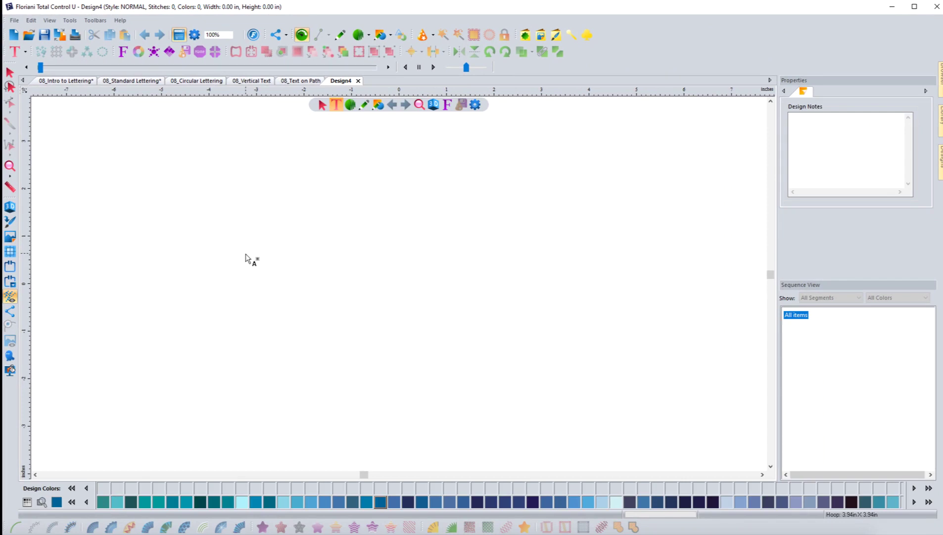
pyautogui.click(330, 266)
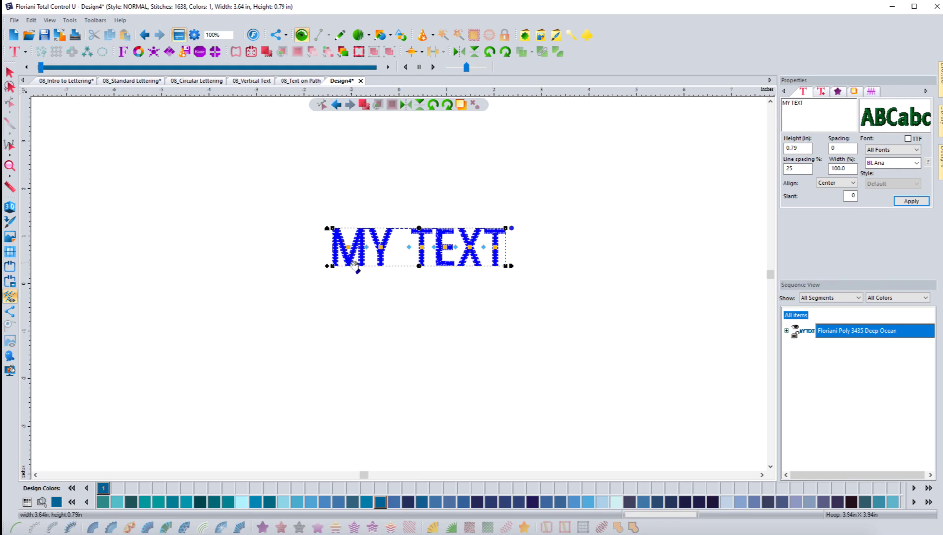
pyautogui.click(144, 35)
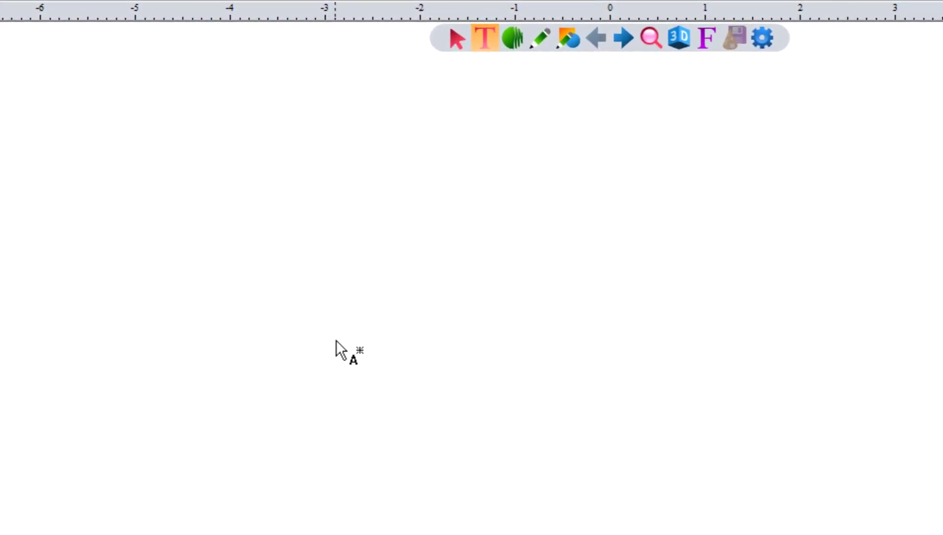
pyautogui.click(311, 341)
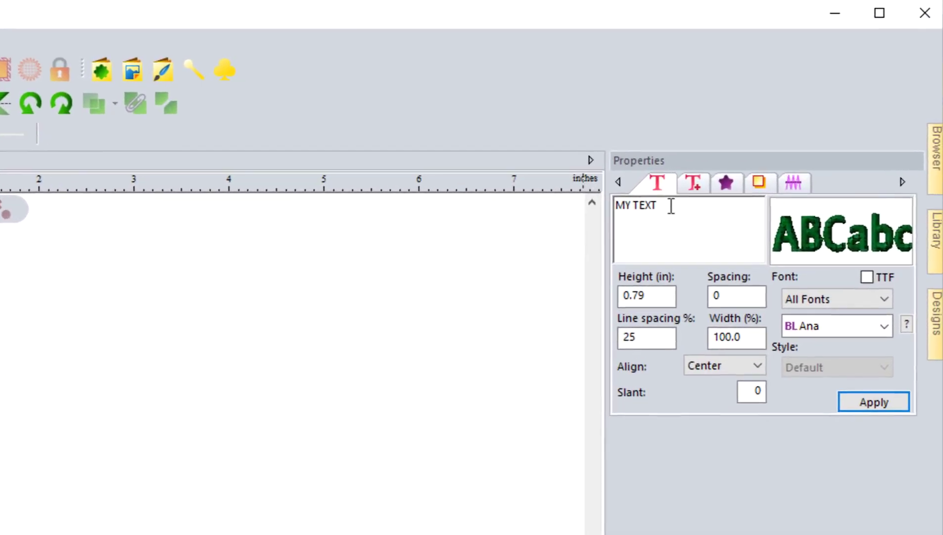
# - Replace the lettering's default wording with DIGITIZING and apply the change
pyautogui.moveTo(666, 206); pyautogui.dragTo(617, 206)
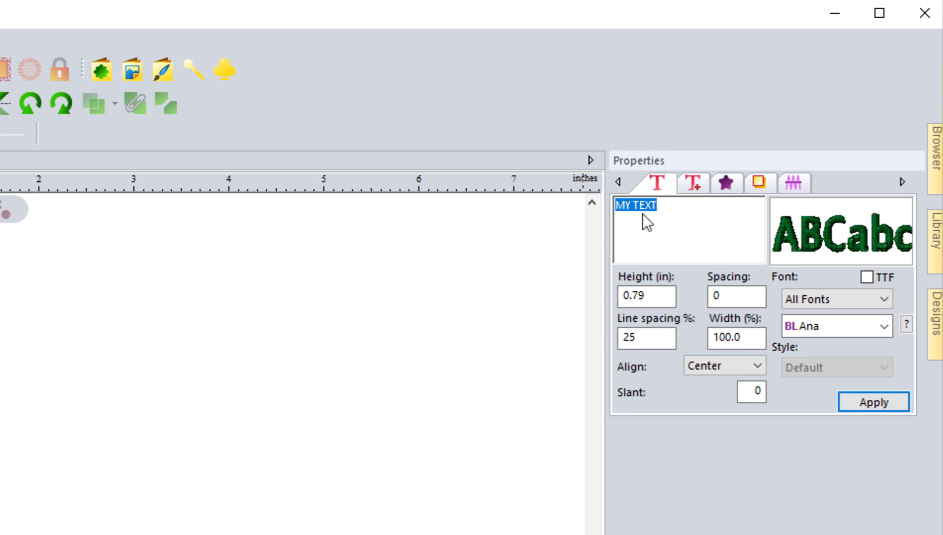
pyautogui.write('DIGITIZING')
pyautogui.click(858, 401)
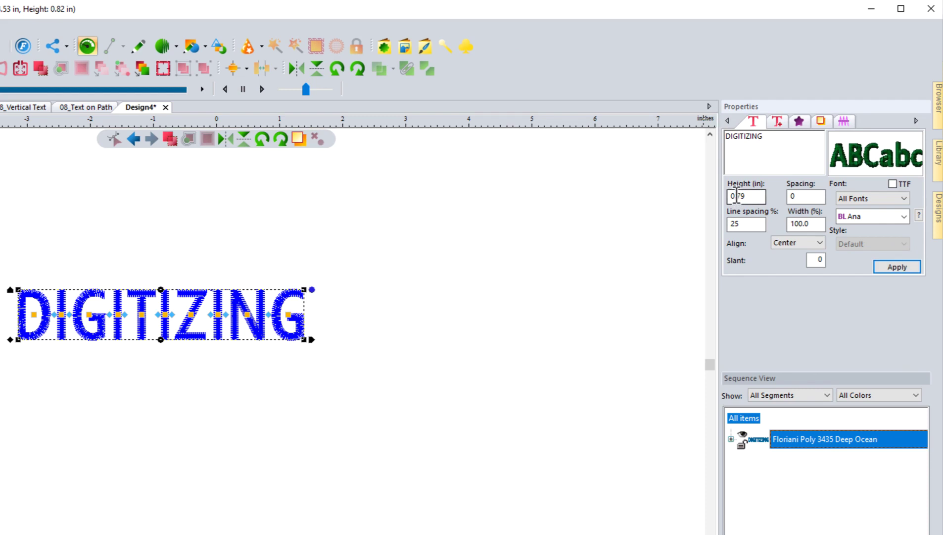
# - Browse the font categories and the full list of available fonts for the DIGITIZING lettering
pyautogui.click(795, 196)
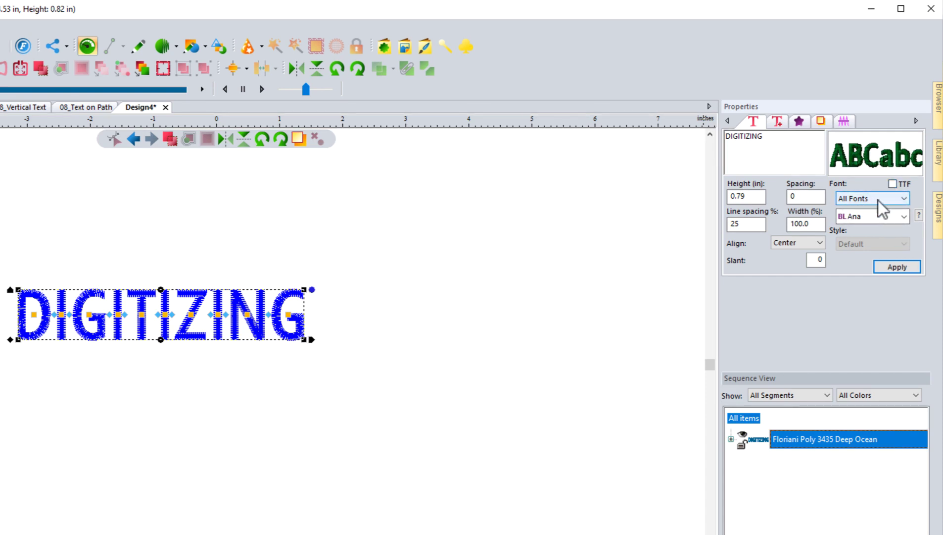
pyautogui.click(903, 197)
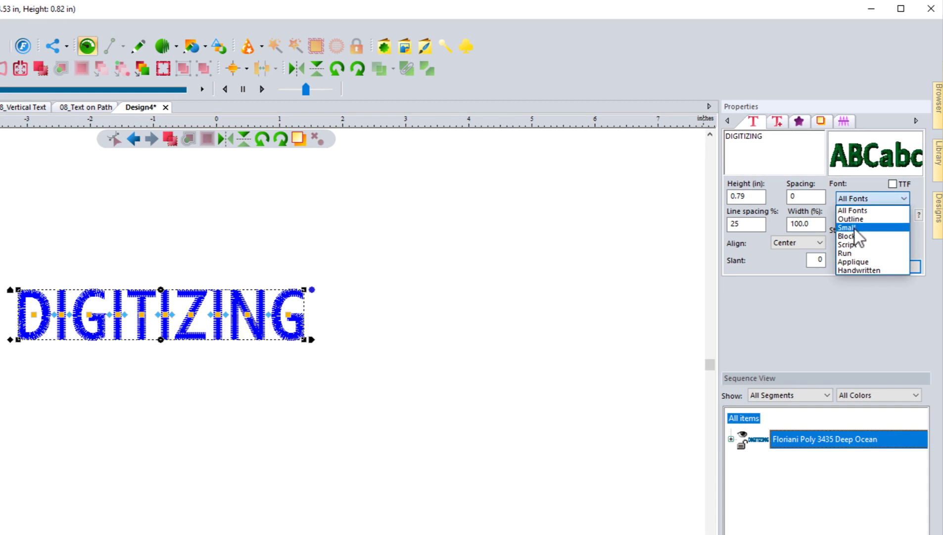
pyautogui.click(866, 187)
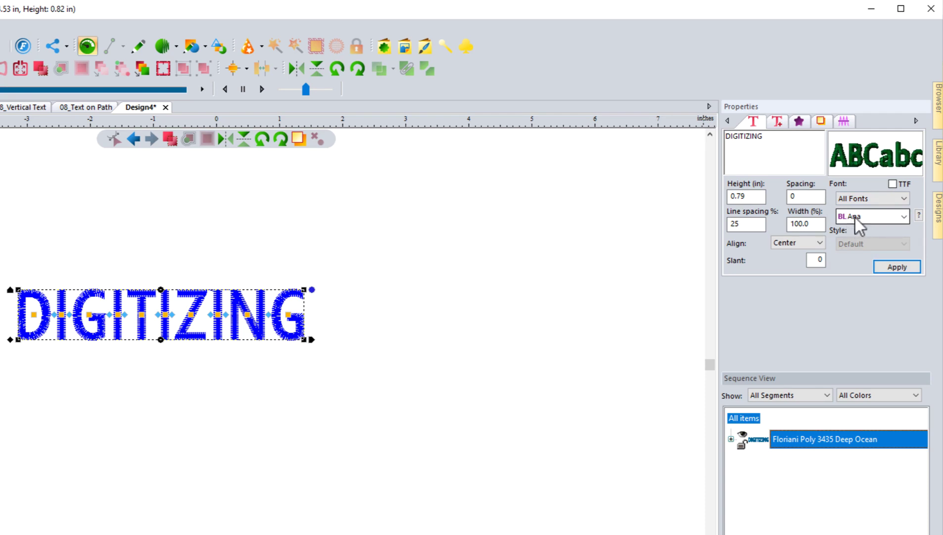
pyautogui.click(905, 217)
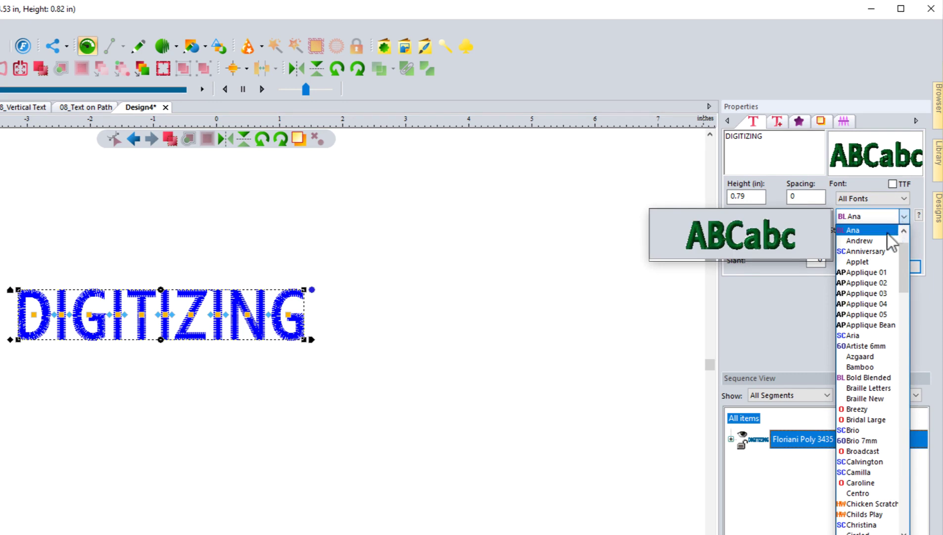
pyautogui.scroll(-5, 881, 333)
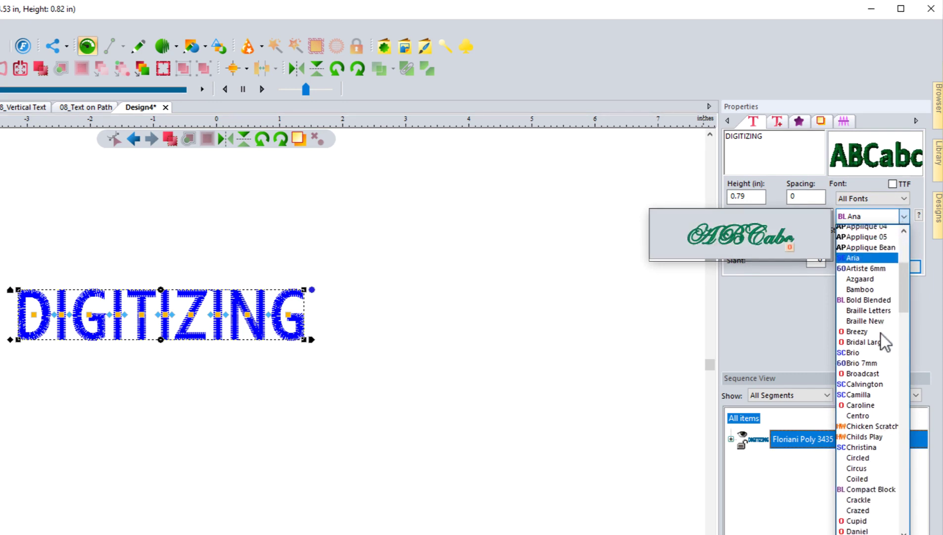
pyautogui.scroll(-15, 880, 333)
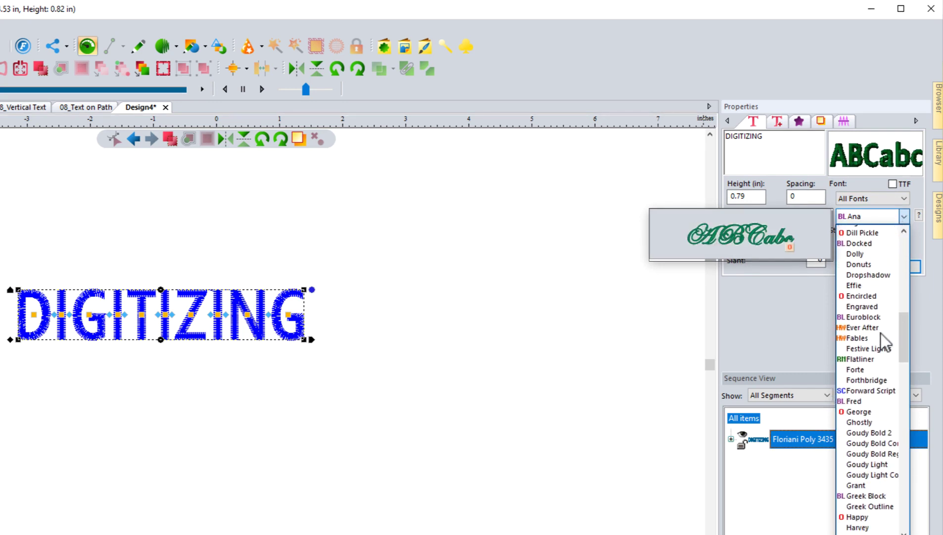
pyautogui.scroll(-10, 881, 334)
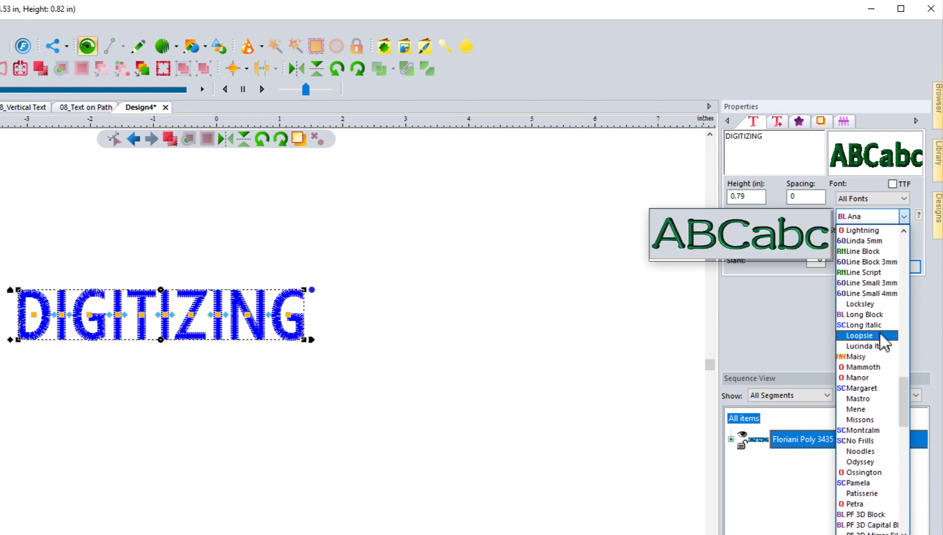
pyautogui.scroll(-3, 885, 342)
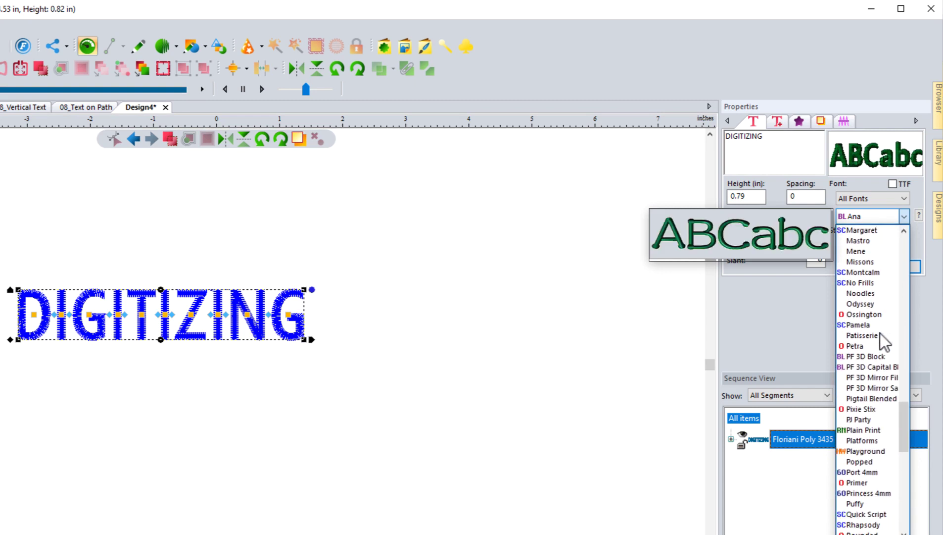
pyautogui.scroll(-1, 853, 446)
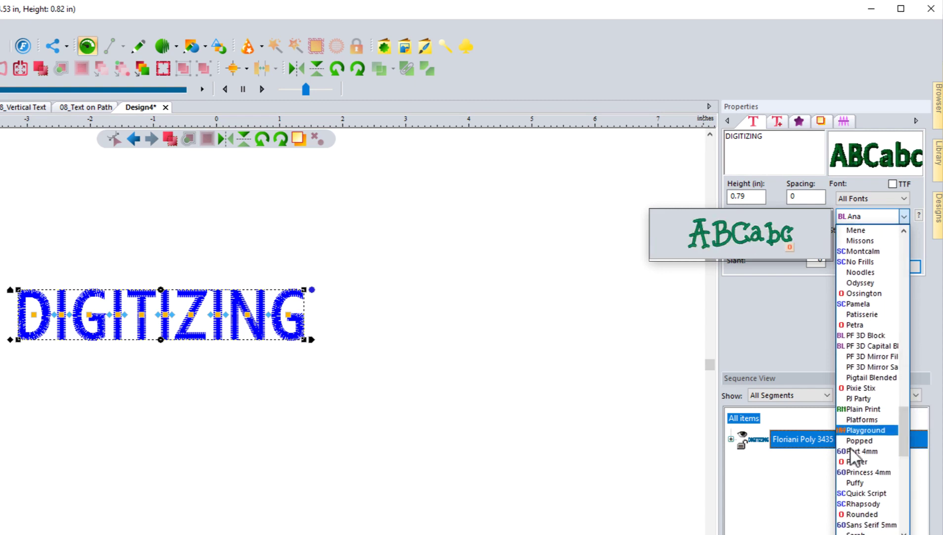
pyautogui.scroll(-5, 870, 480)
pyautogui.moveTo(901, 497); pyautogui.dragTo(906, 233)
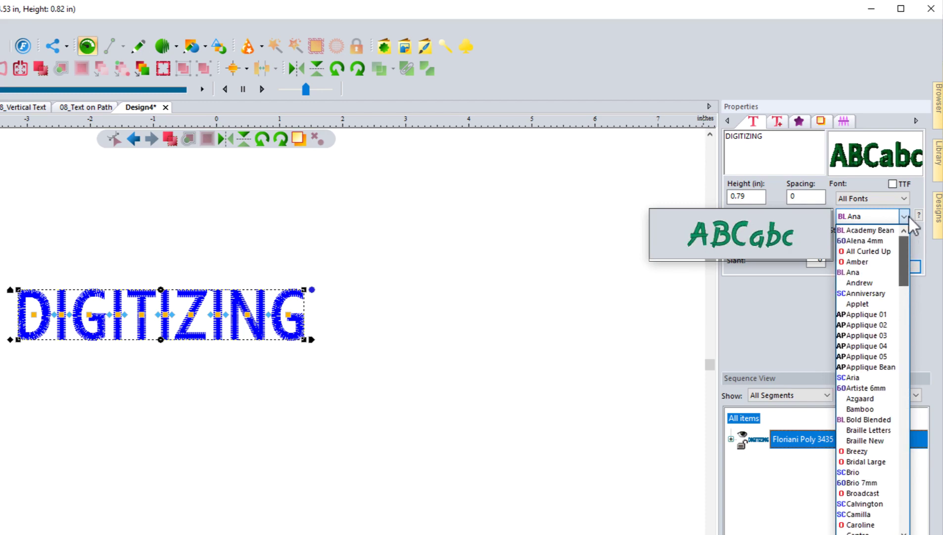
pyautogui.click(921, 243)
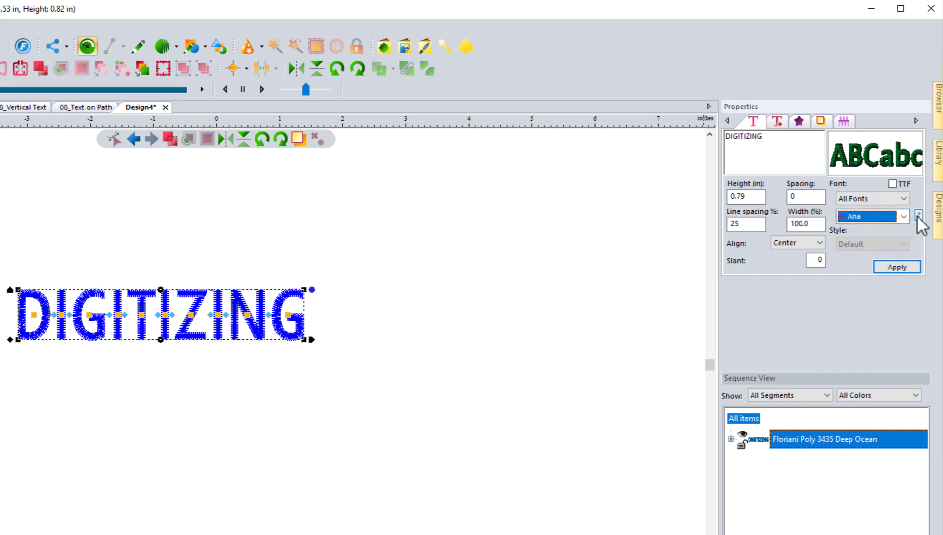
# - Review the Ana font's available characters and recommended heights, and measure the height of the letter D
pyautogui.click(919, 216)
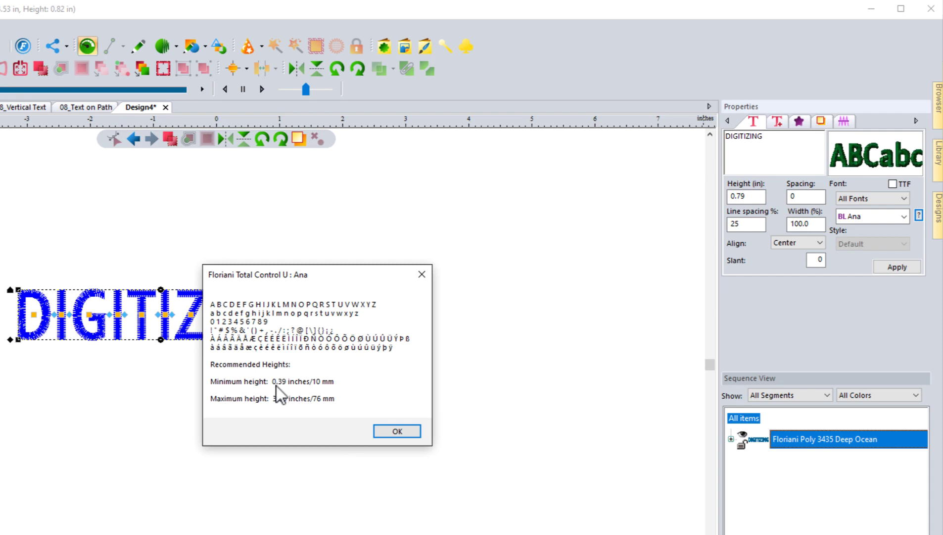
pyautogui.click(422, 273)
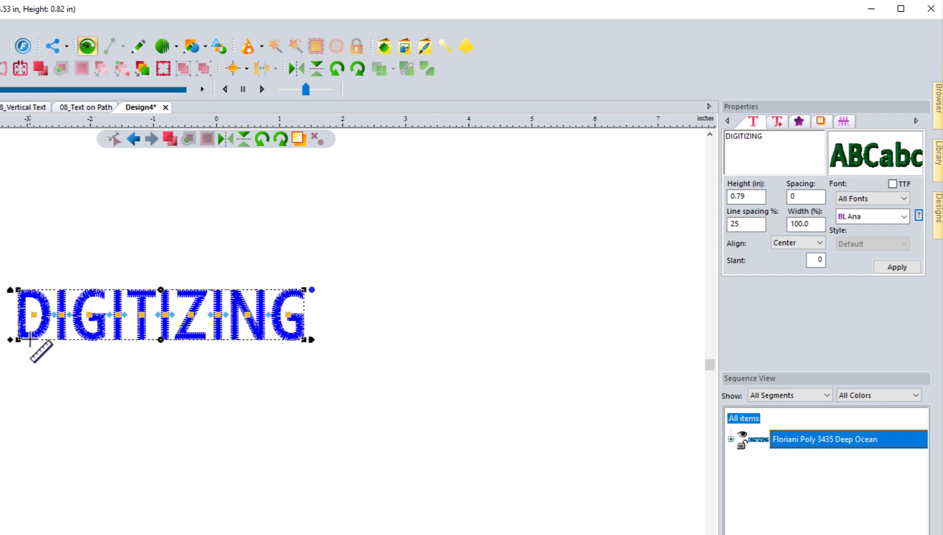
pyautogui.moveTo(30, 340); pyautogui.dragTo(31, 286)
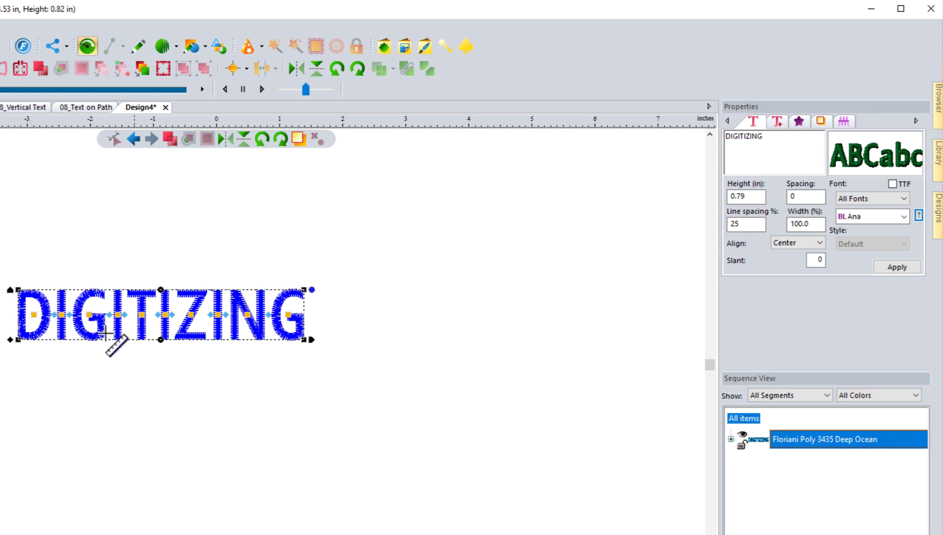
pyautogui.click(920, 214)
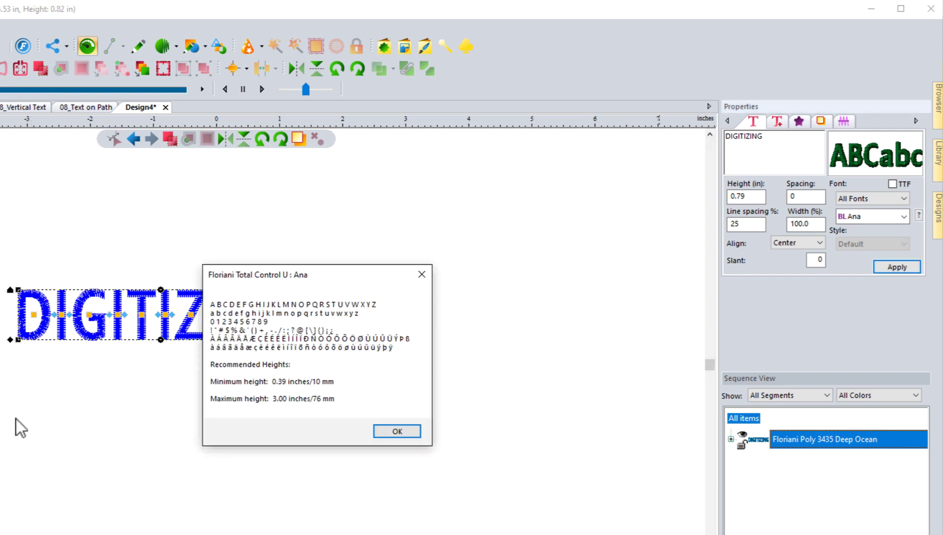
pyautogui.click(420, 276)
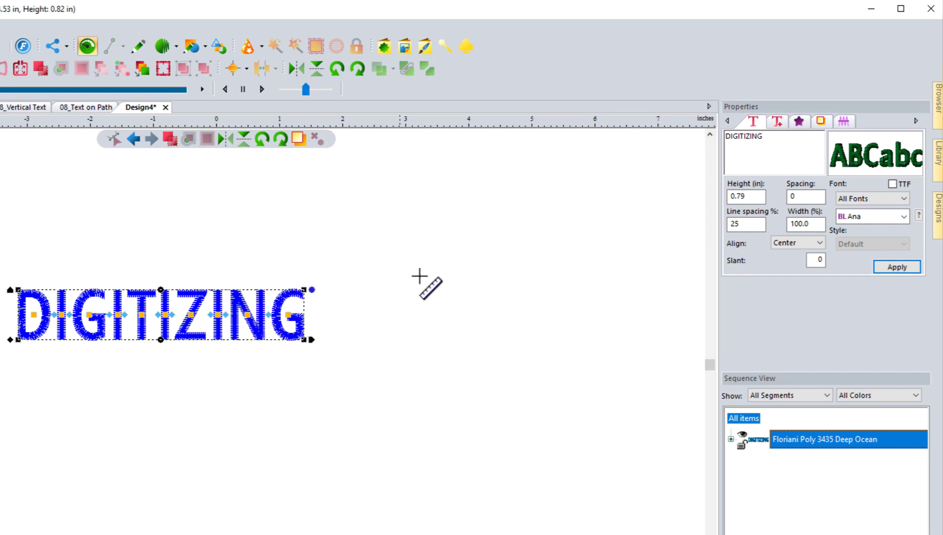
# - Switch the measurement units to millimetres and measure the height of the letter D
pyautogui.rightClick(2, 124)
pyautogui.click(15, 130)
pyautogui.moveTo(30, 338); pyautogui.dragTo(32, 286)
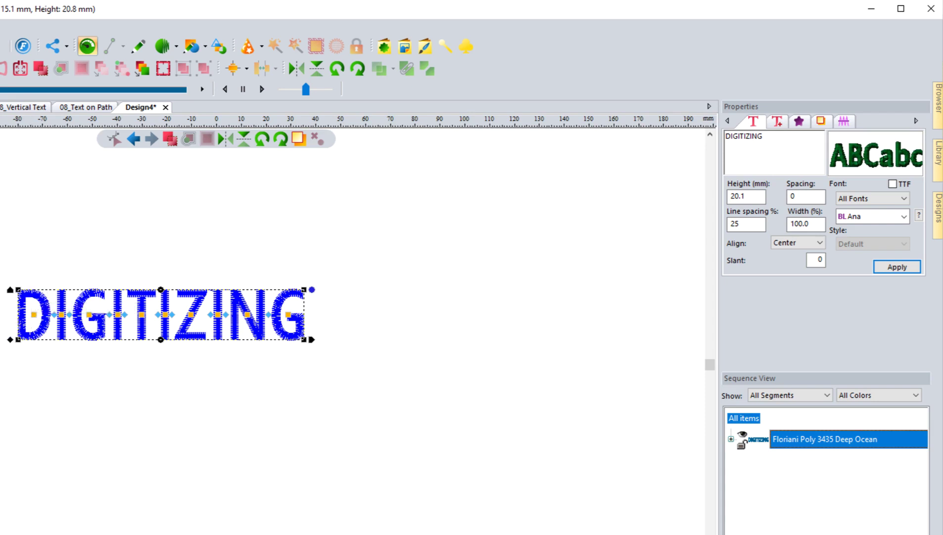
pyautogui.press('Escape')
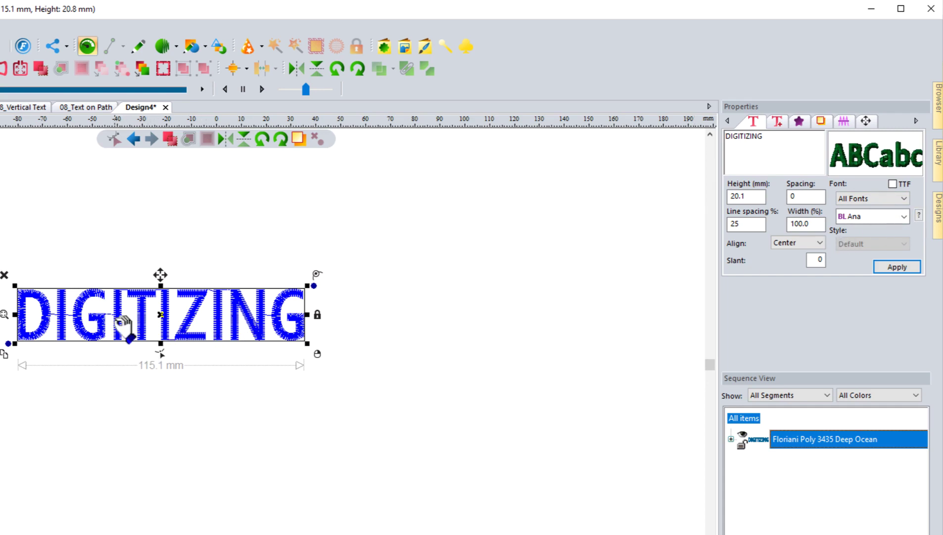
# - Reopen the DIGITIZING lettering for text editing and check its alignment options
pyautogui.click(383, 312)
pyautogui.click(187, 335)
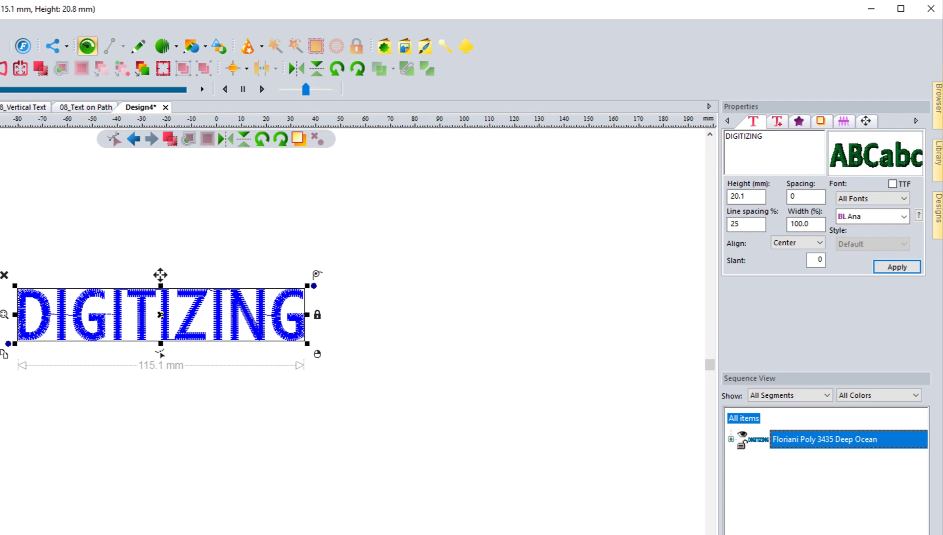
pyautogui.rightClick(101, 329)
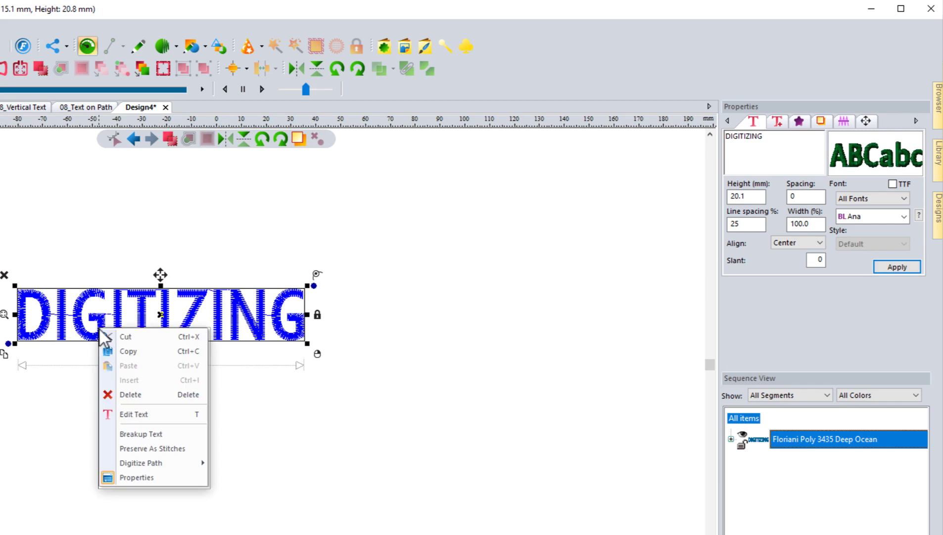
pyautogui.click(146, 415)
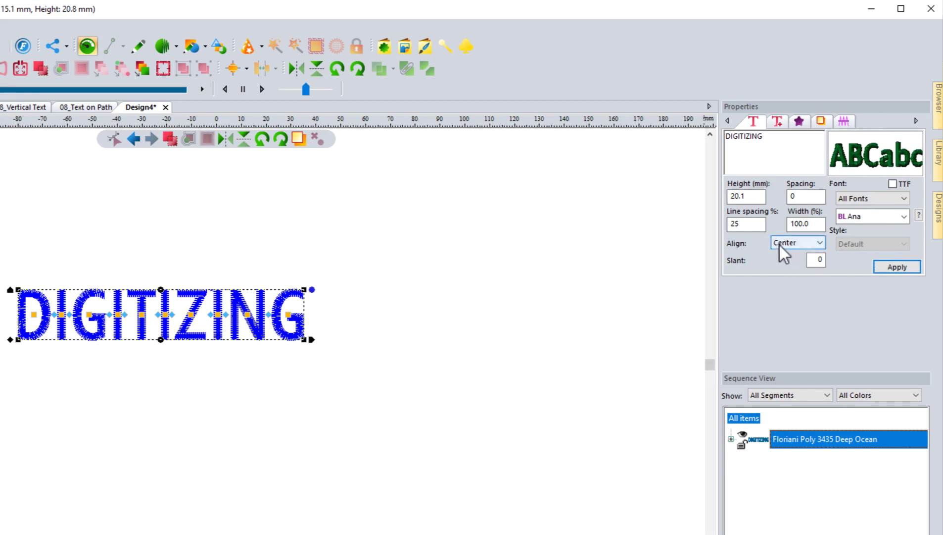
pyautogui.click(807, 242)
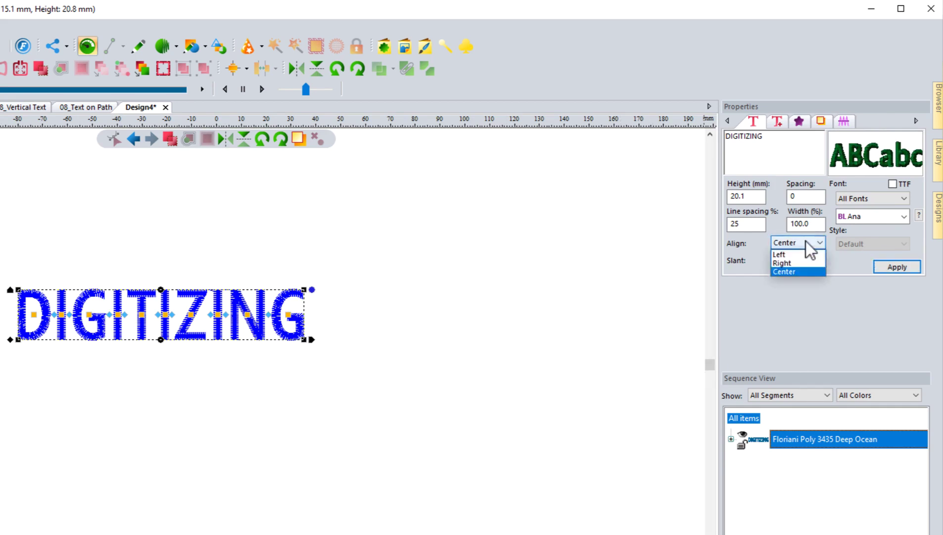
pyautogui.click(829, 302)
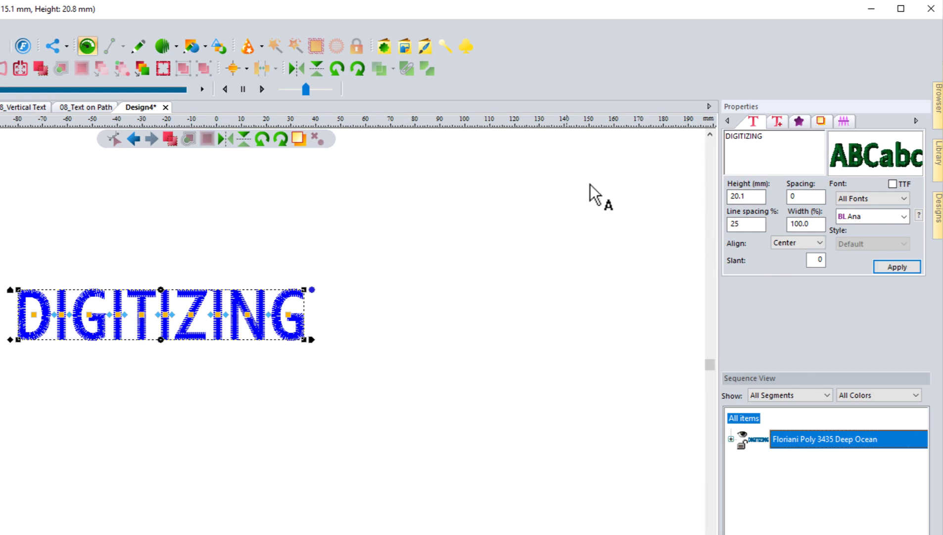
# - Set the lettering height to 30 mm, apply it, and switch the measurement units to inches
pyautogui.doubleClick(748, 196)
pyautogui.write('30')
pyautogui.click(894, 267)
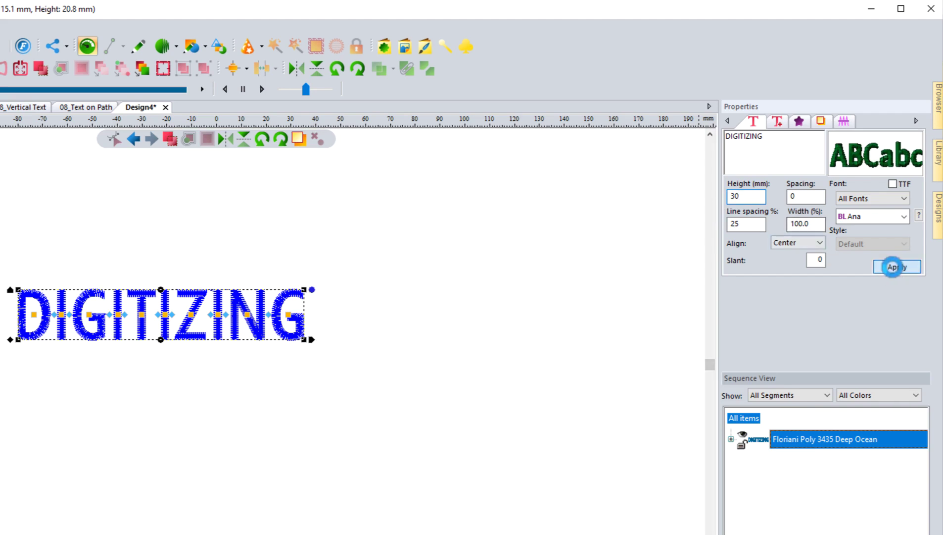
pyautogui.rightClick(627, 121)
pyautogui.click(661, 143)
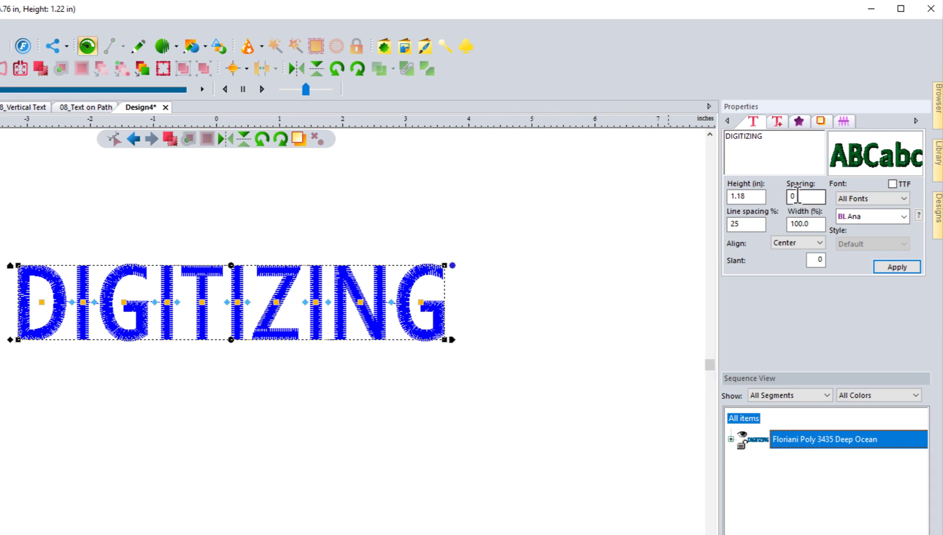
# - Set the letter spacing of the DIGITIZING lettering to 3 and apply it
pyautogui.moveTo(797, 196); pyautogui.dragTo(781, 194)
pyautogui.write('3')
pyautogui.click(893, 264)
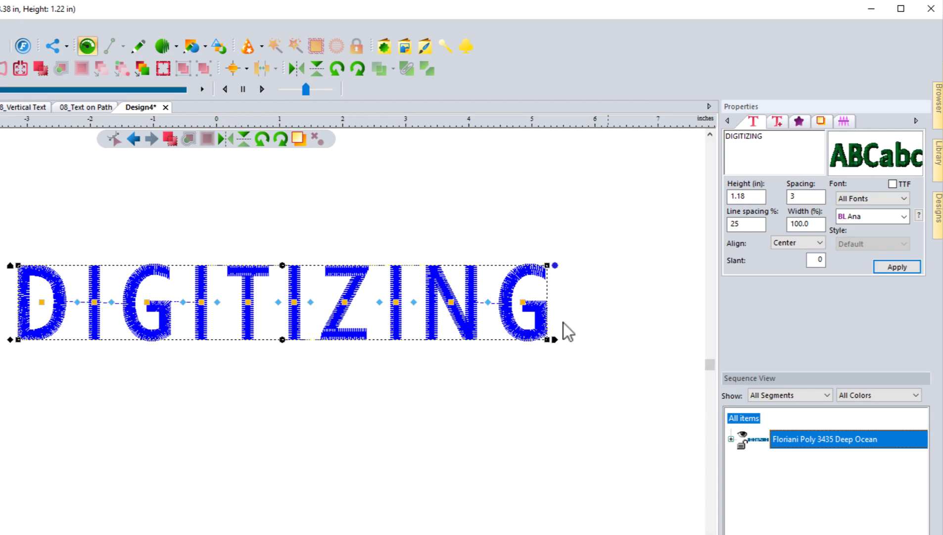
# - Set the letter spacing of the DIGITIZING lettering to -3 and apply it
pyautogui.doubleClick(793, 196)
pyautogui.write('-3')
pyautogui.click(898, 266)
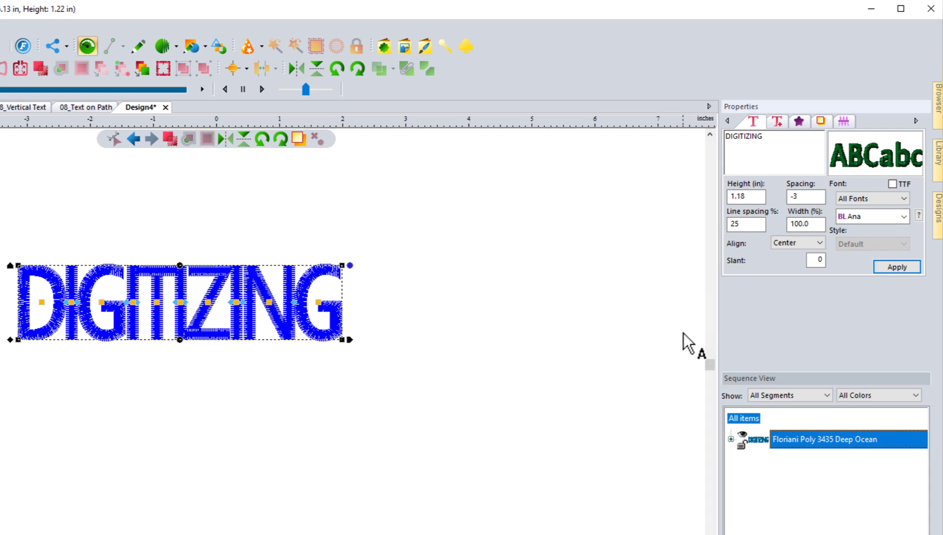
# - Set the letter spacing of the DIGITIZING lettering to 0 and apply it
pyautogui.doubleClick(799, 196)
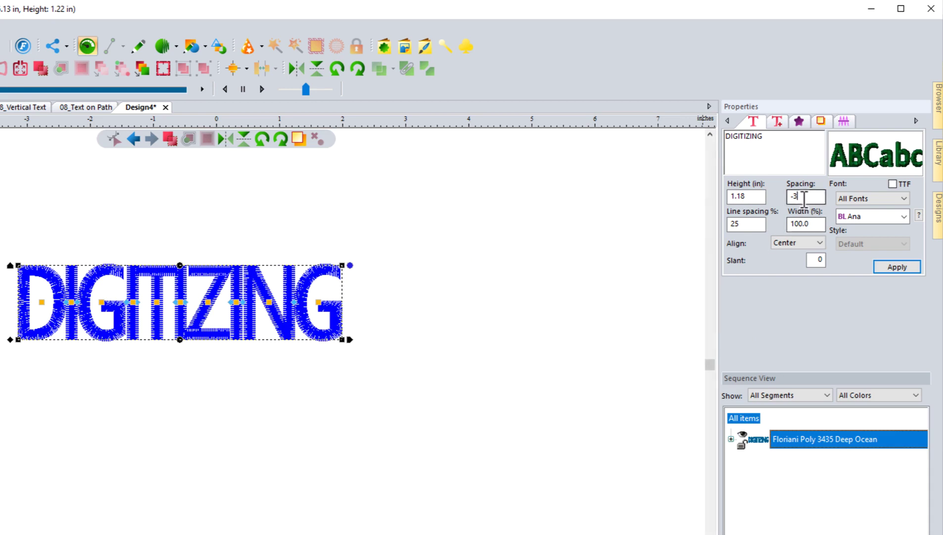
pyautogui.write('0')
pyautogui.click(885, 267)
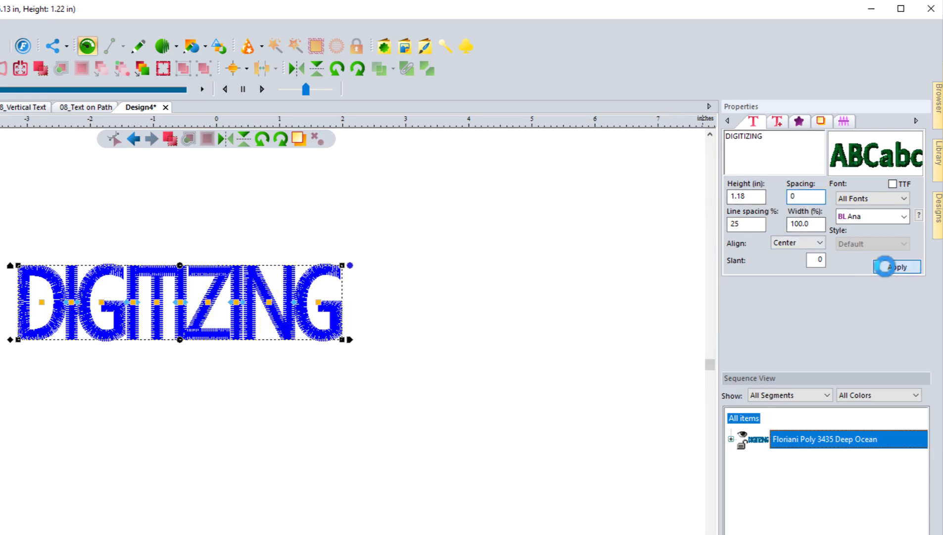
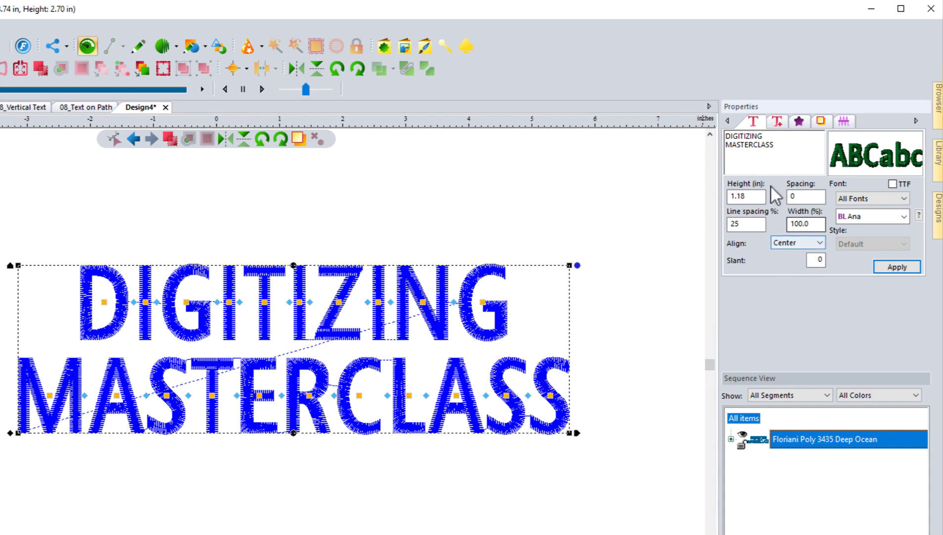
# - Set the line spacing of the two-line DIGITIZING MASTERCLASS lettering to 50% and apply it
pyautogui.doubleClick(746, 224)
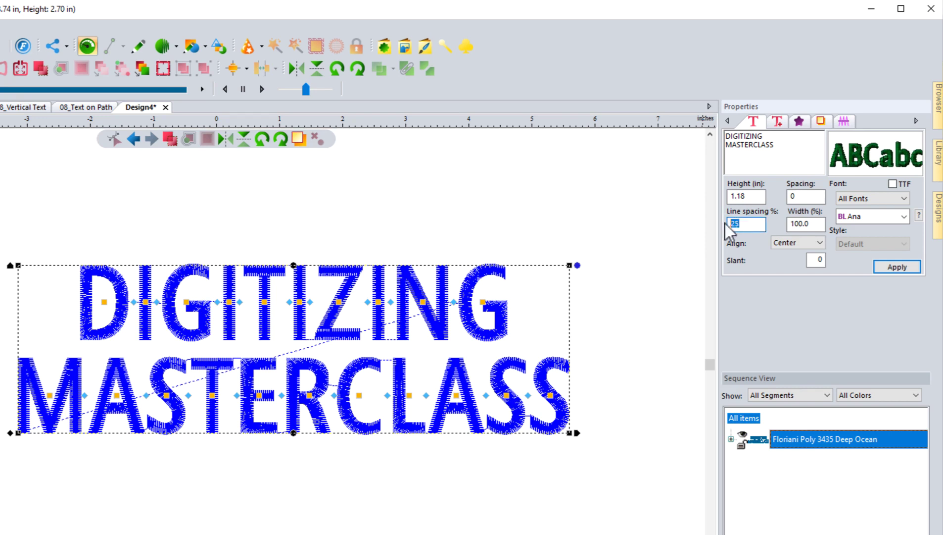
pyautogui.write('50')
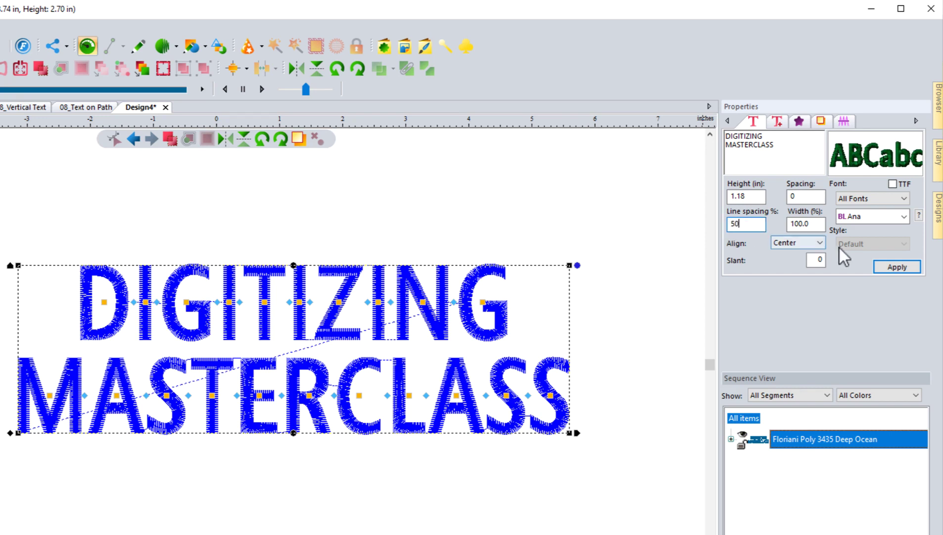
pyautogui.click(885, 265)
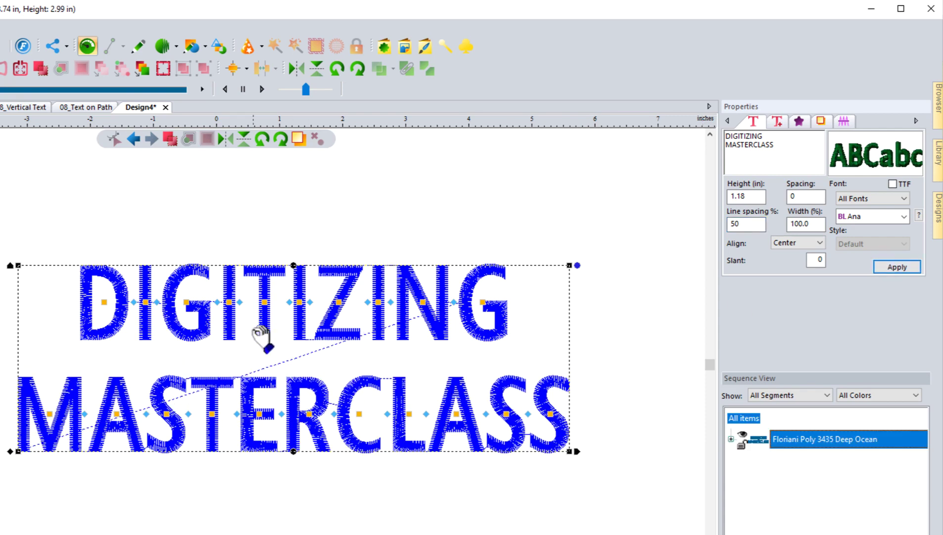
# - Tighten the gap between DIGITIZING and MASTERCLASS by applying a line spacing of 11%
pyautogui.doubleClick(766, 223)
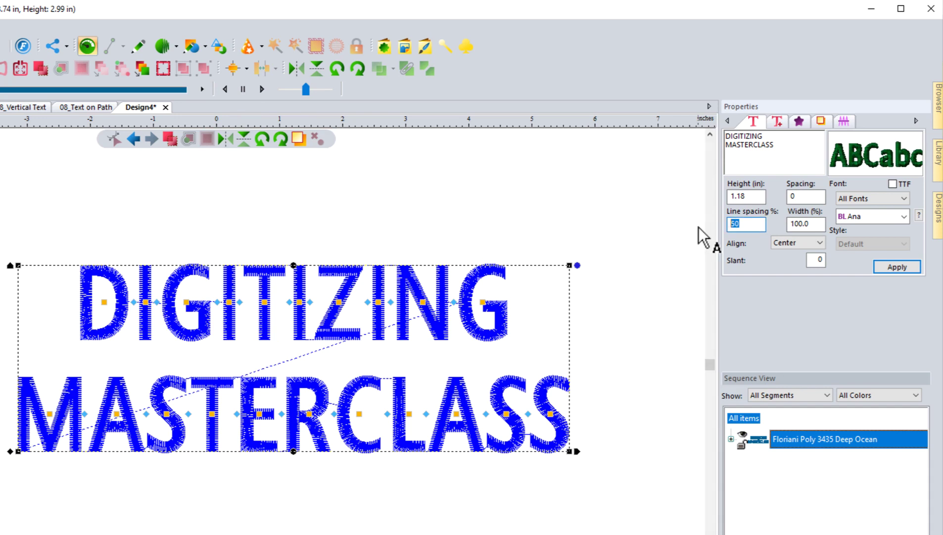
pyautogui.write('11')
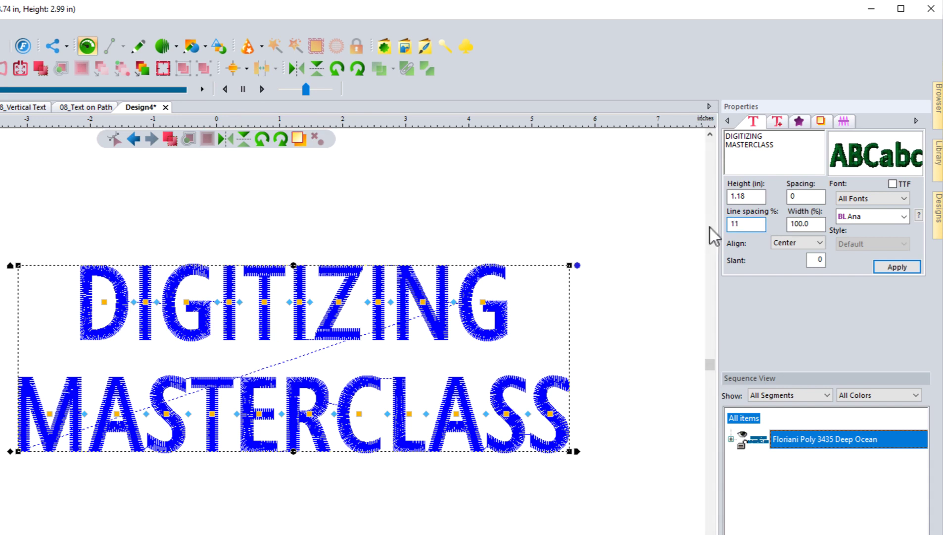
pyautogui.click(889, 264)
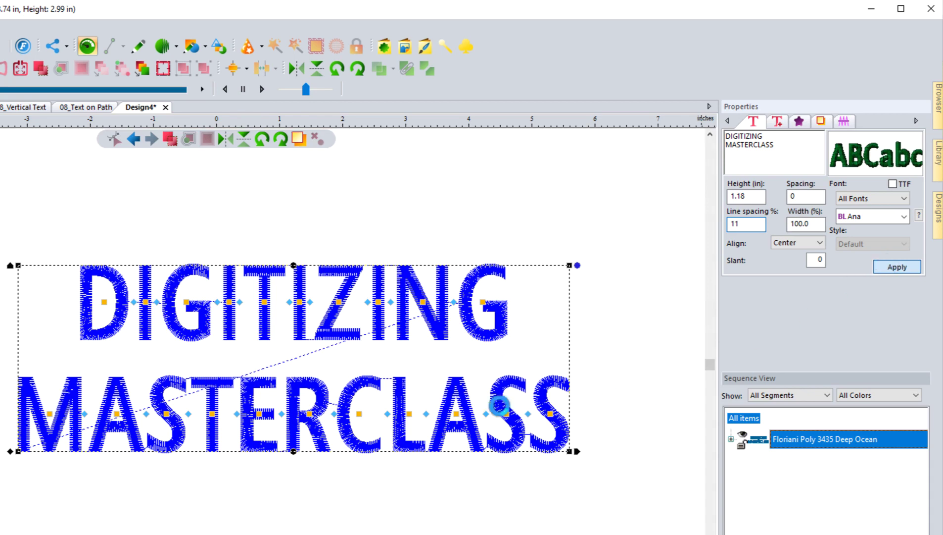
pyautogui.click(307, 366)
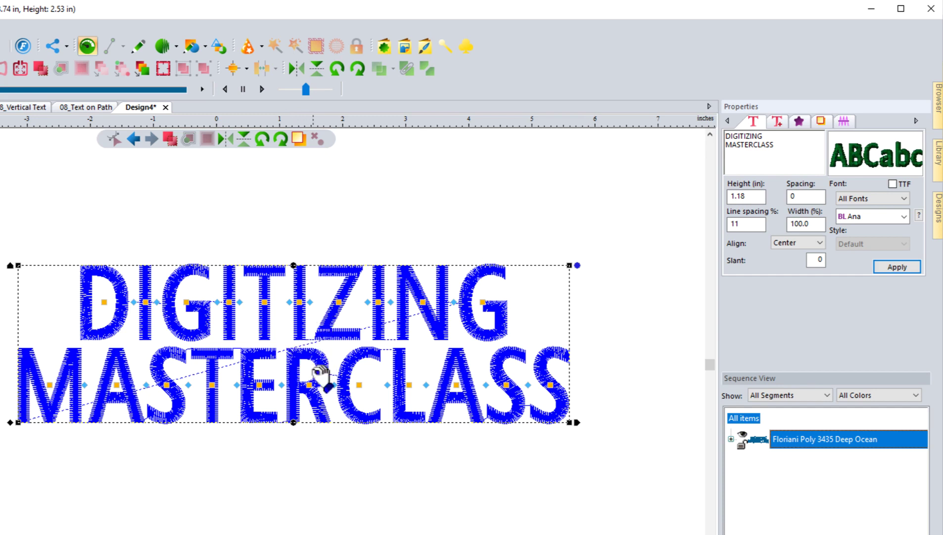
pyautogui.click(745, 155)
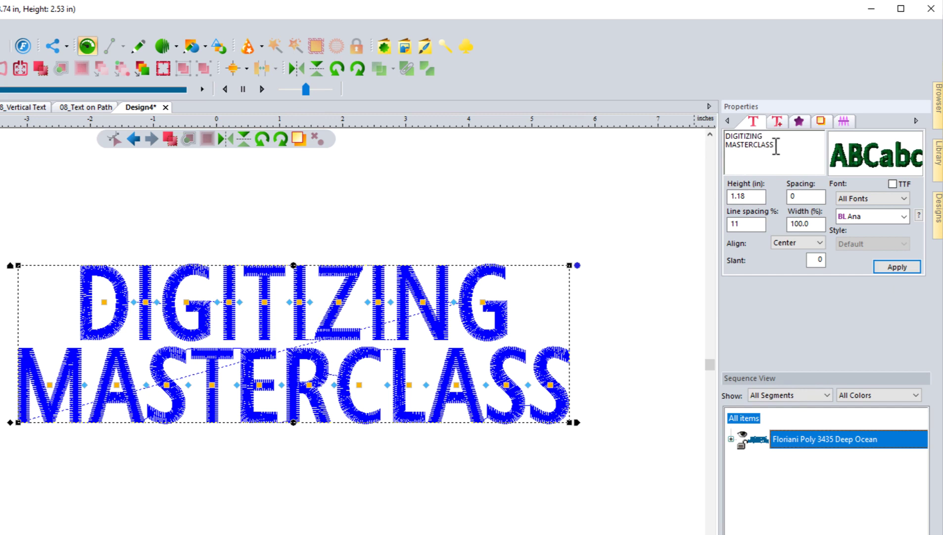
pyautogui.click(736, 226)
pyautogui.write('11')
# - Set the width of the two-line lettering to 125% and apply it
pyautogui.moveTo(815, 224); pyautogui.dragTo(775, 227)
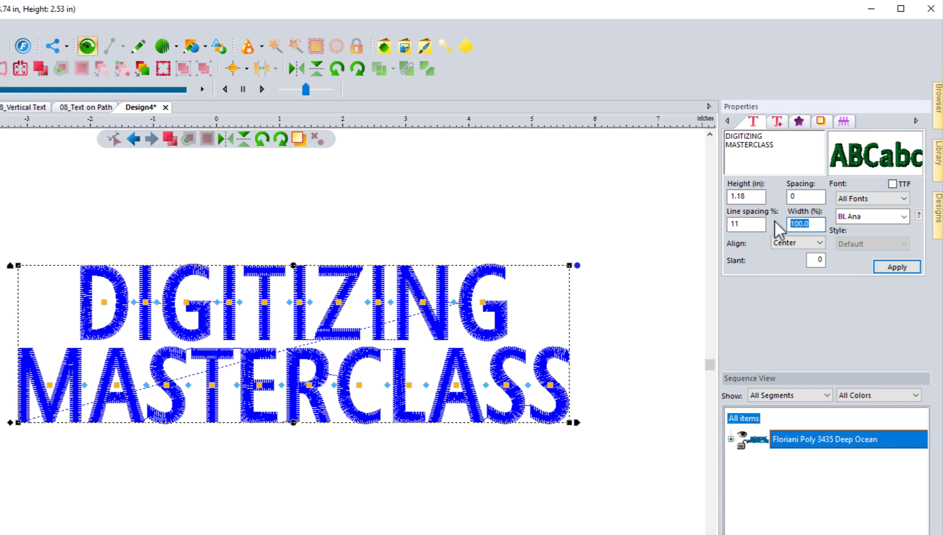
pyautogui.write('125')
pyautogui.click(897, 268)
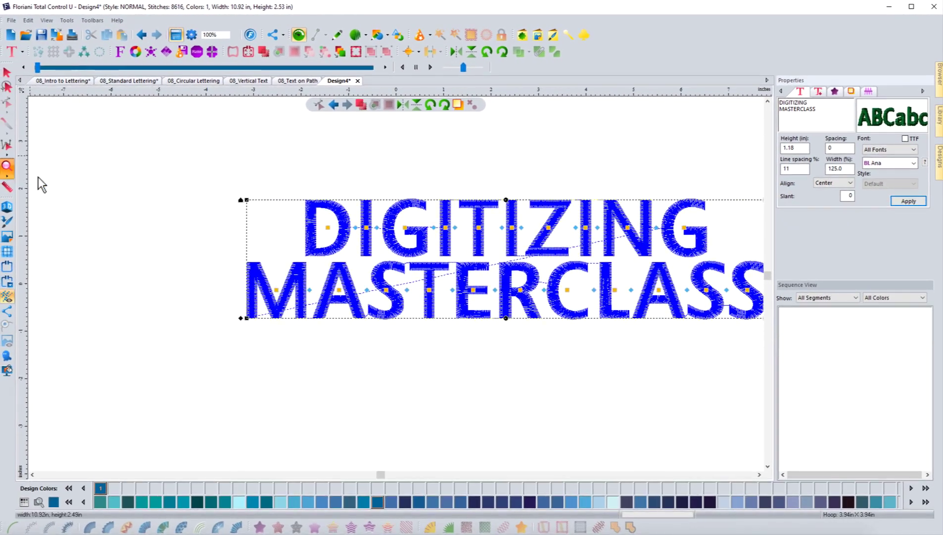
pyautogui.press('0')
pyautogui.scroll(-2, 415, 218)
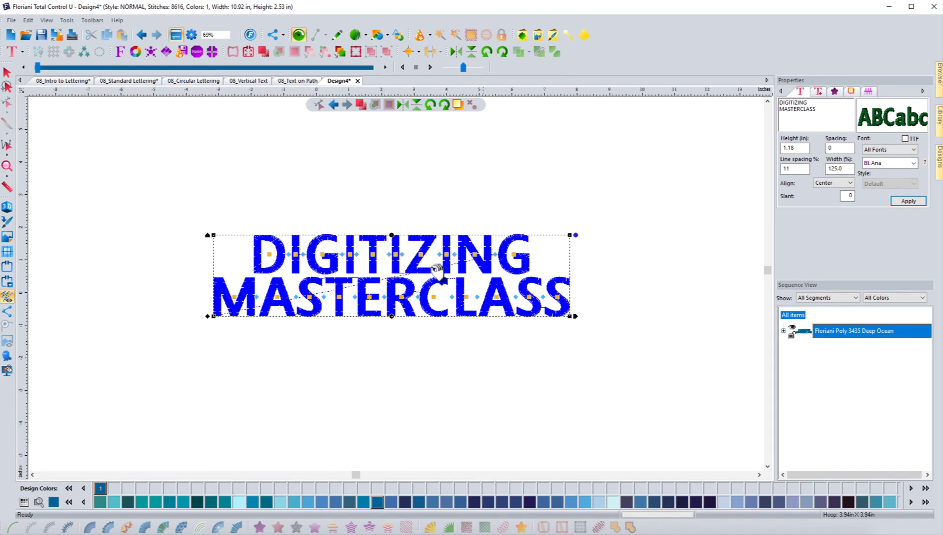
pyautogui.doubleClick(829, 174)
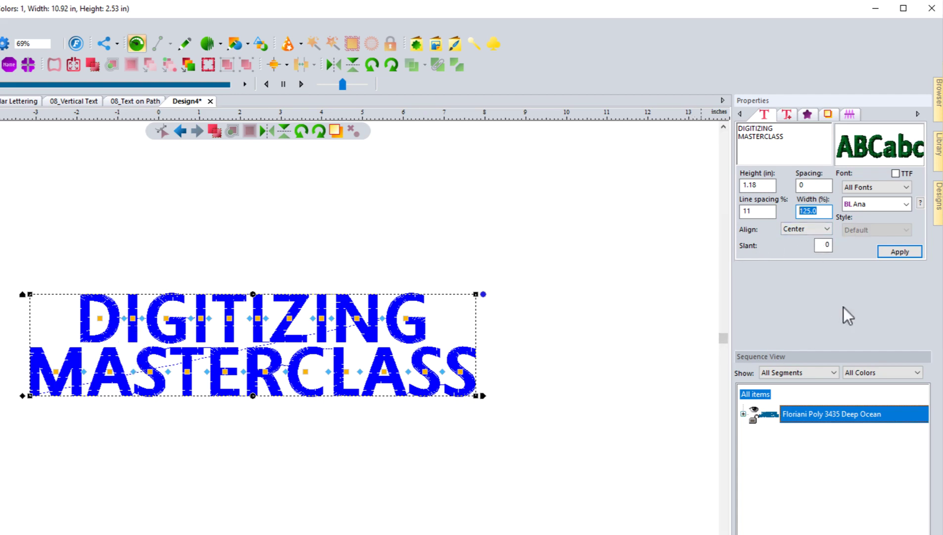
# - Try Left and Right alignment on the two-line DIGITIZING MASTERCLASS lettering, applying each
pyautogui.click(820, 231)
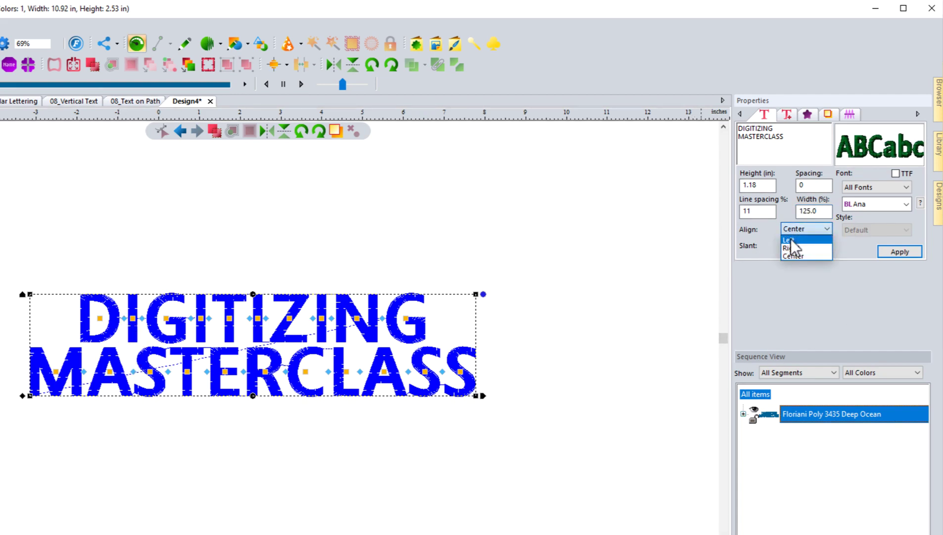
pyautogui.click(791, 242)
pyautogui.click(886, 251)
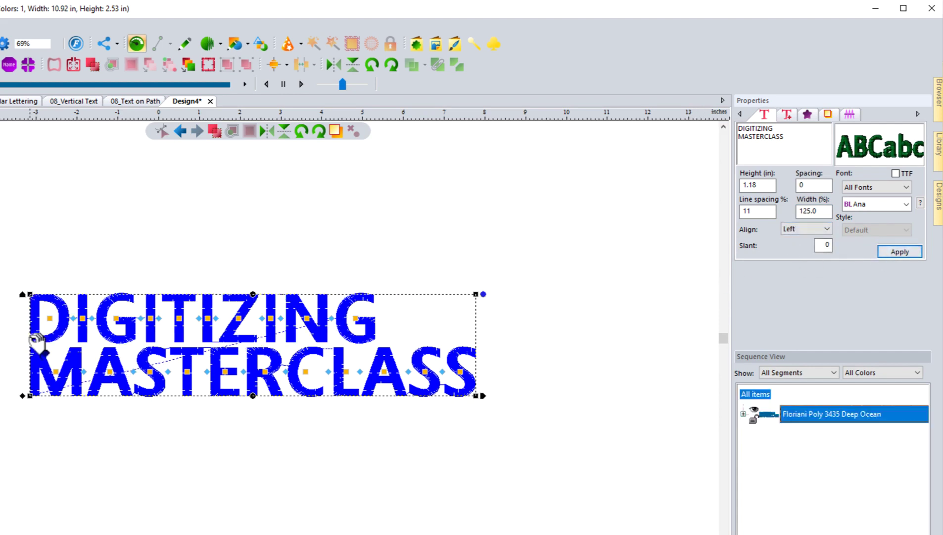
pyautogui.click(796, 230)
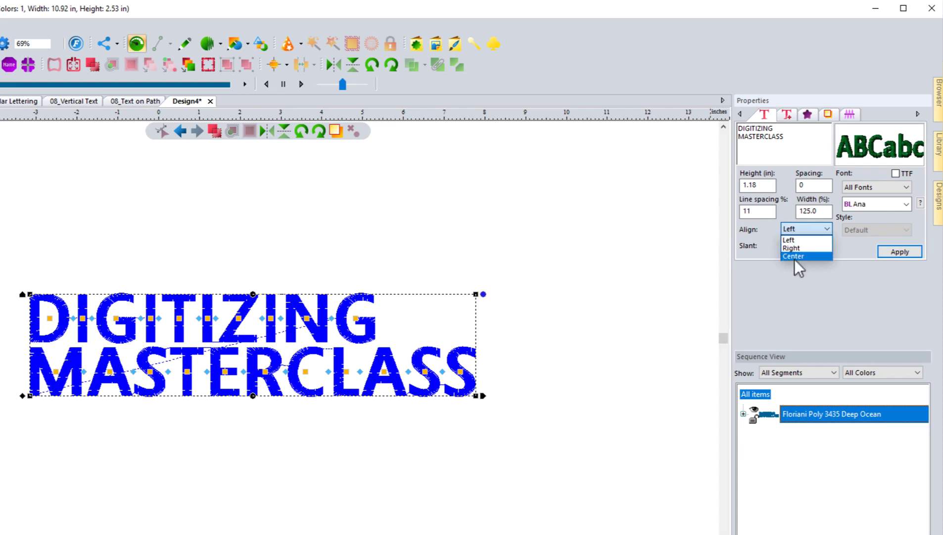
pyautogui.click(794, 247)
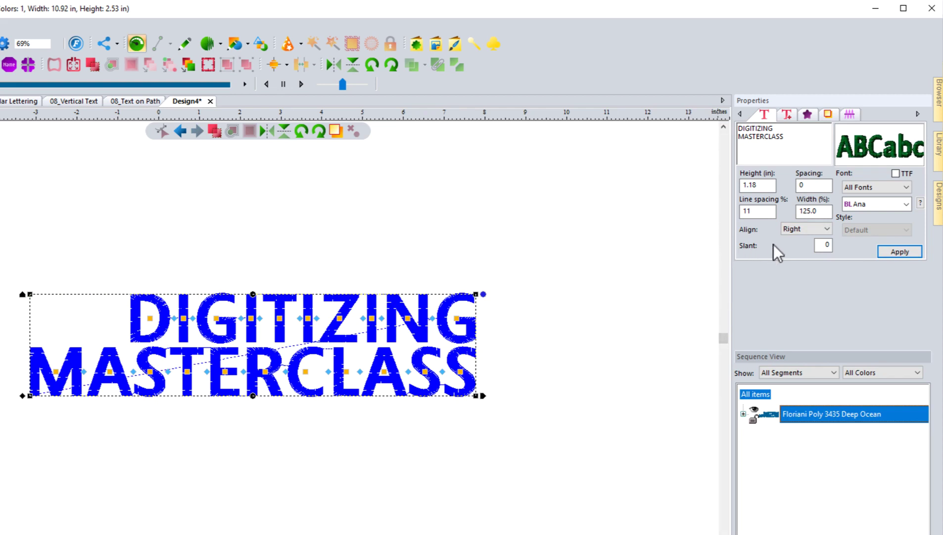
# - Set the alignment of the two-line lettering to Center and apply it
pyautogui.click(798, 230)
pyautogui.click(792, 254)
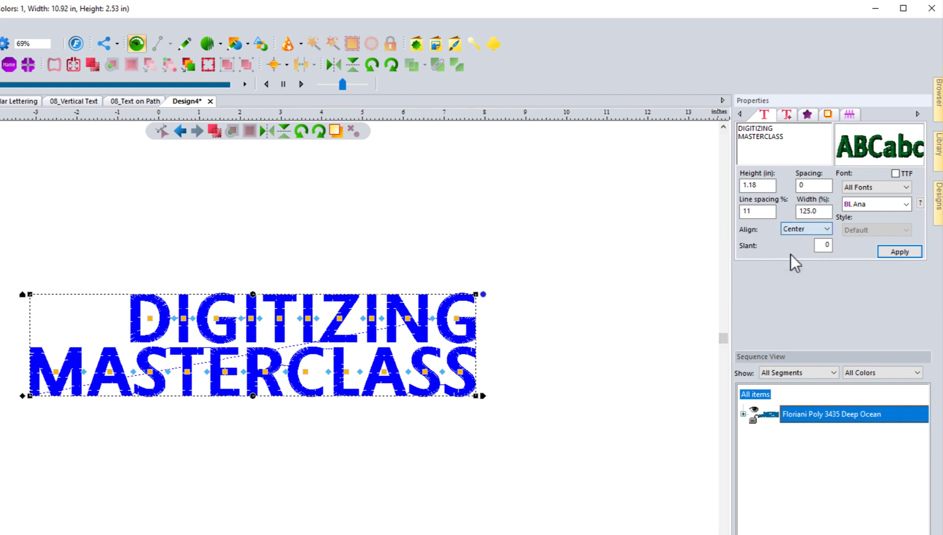
pyautogui.click(887, 251)
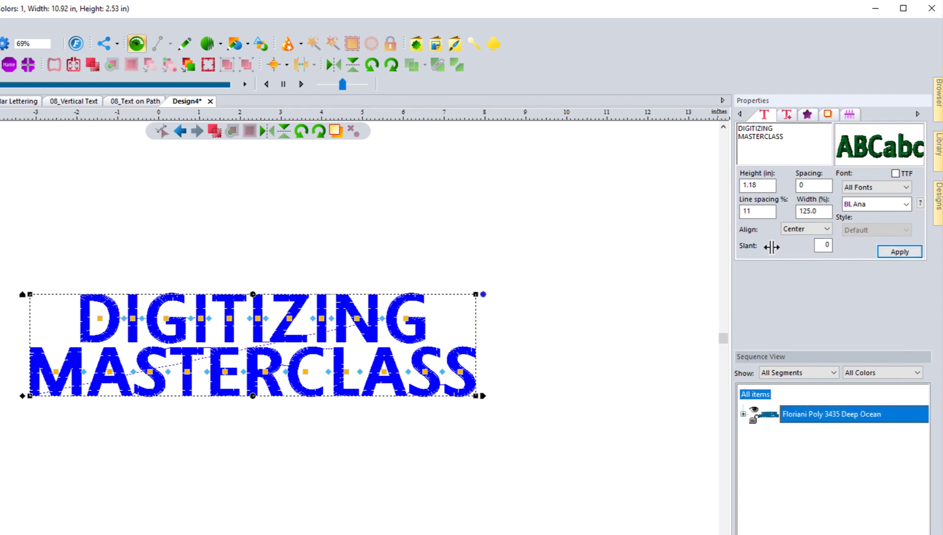
# - Set the slant of the DIGITIZING MASTERCLASS lettering to 25 and apply it
pyautogui.doubleClick(826, 244)
pyautogui.write('25')
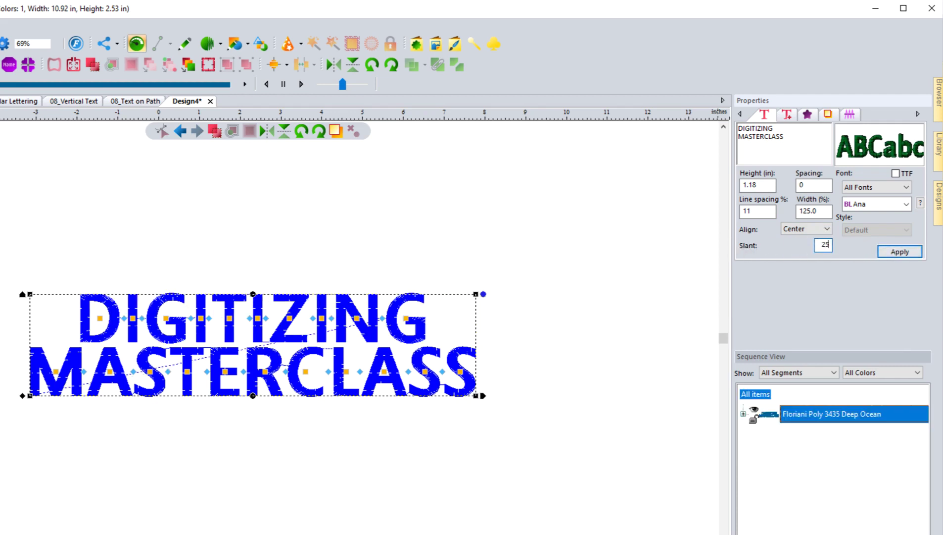
pyautogui.click(897, 252)
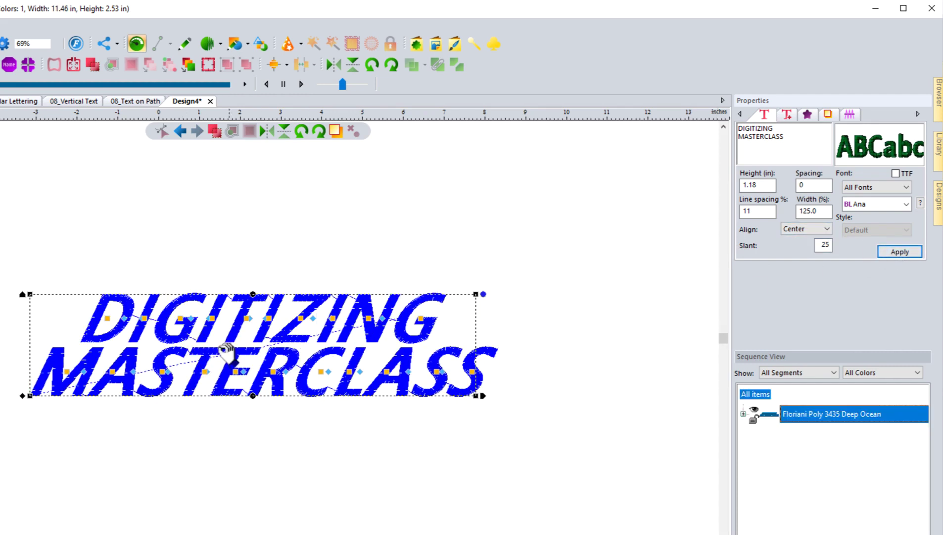
# - Reduce the slant of the DIGITIZING MASTERCLASS lettering to 15 and apply it
pyautogui.doubleClick(824, 244)
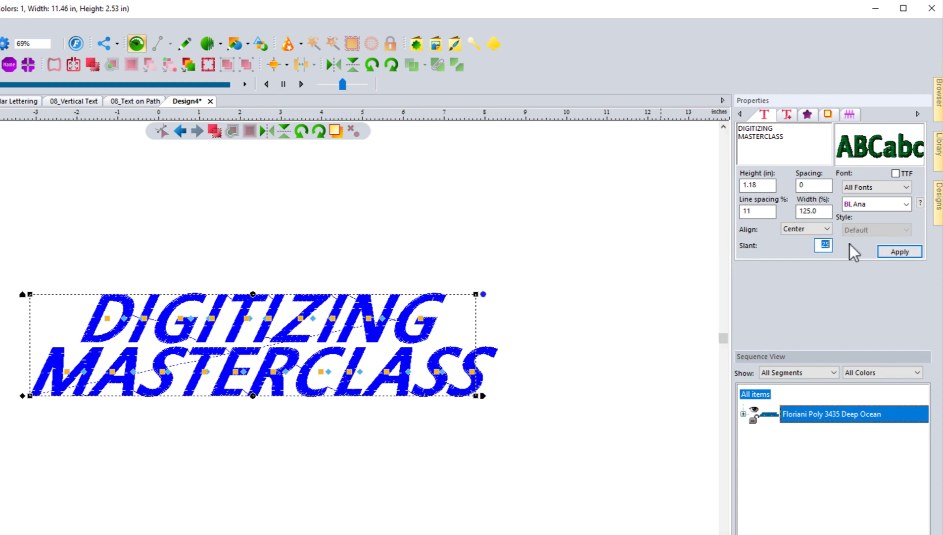
pyautogui.write('15')
pyautogui.click(899, 250)
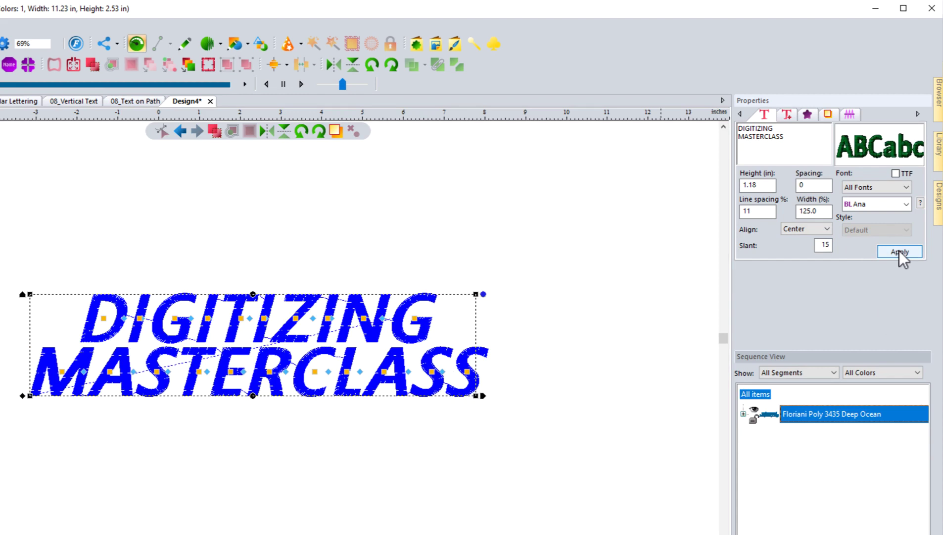
# - Remove the slant from the two-line lettering by setting it to 0 and applying it
pyautogui.doubleClick(824, 244)
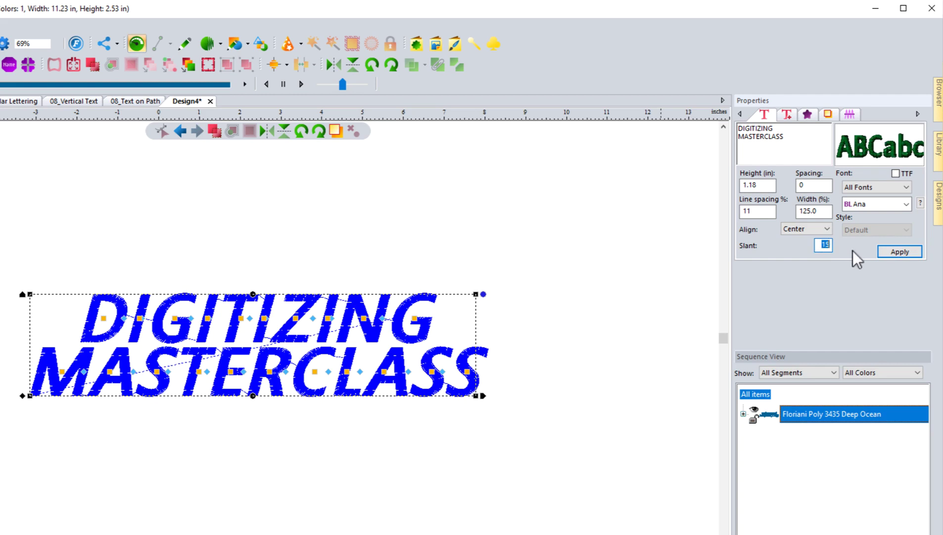
pyautogui.write('0')
pyautogui.click(913, 252)
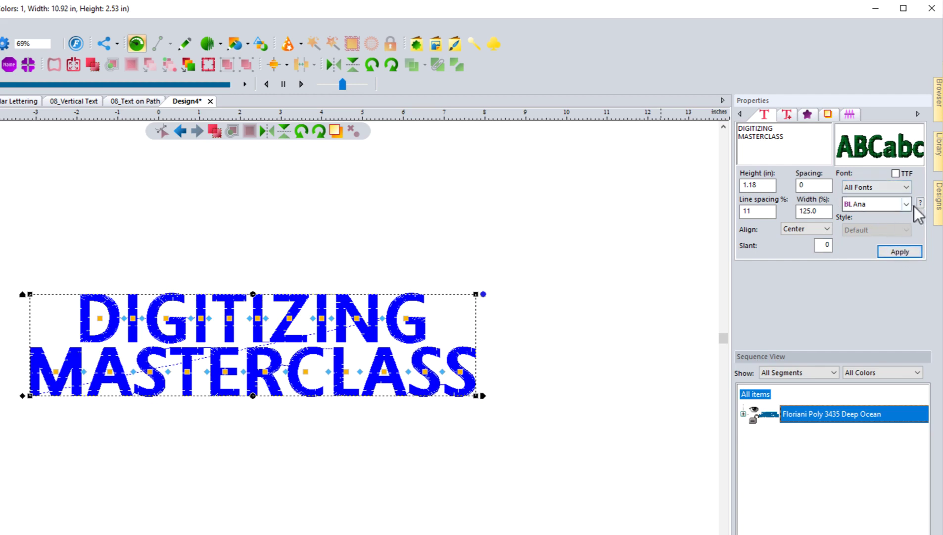
# - Change the font of the DIGITIZING MASTERCLASS lettering to Donuts and apply it
pyautogui.click(875, 205)
pyautogui.moveTo(908, 238); pyautogui.dragTo(907, 294)
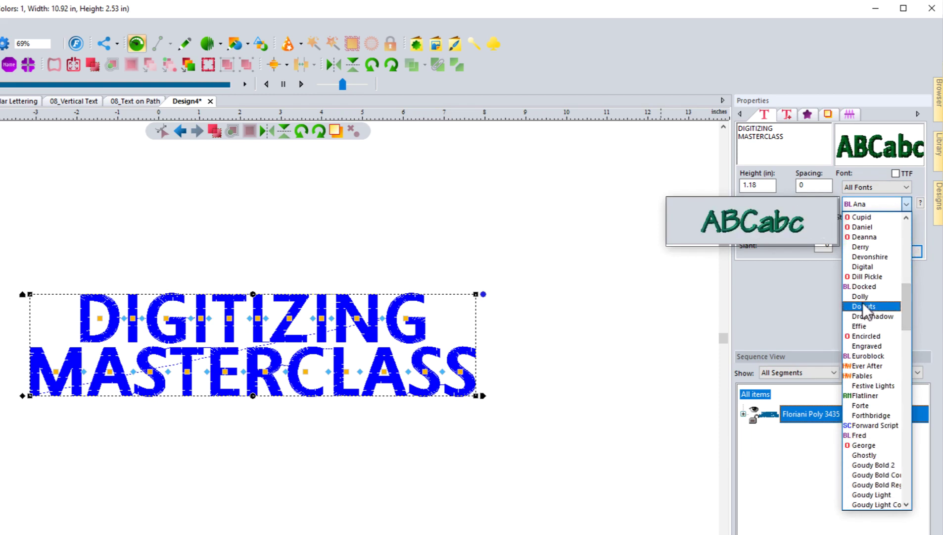
pyautogui.click(862, 306)
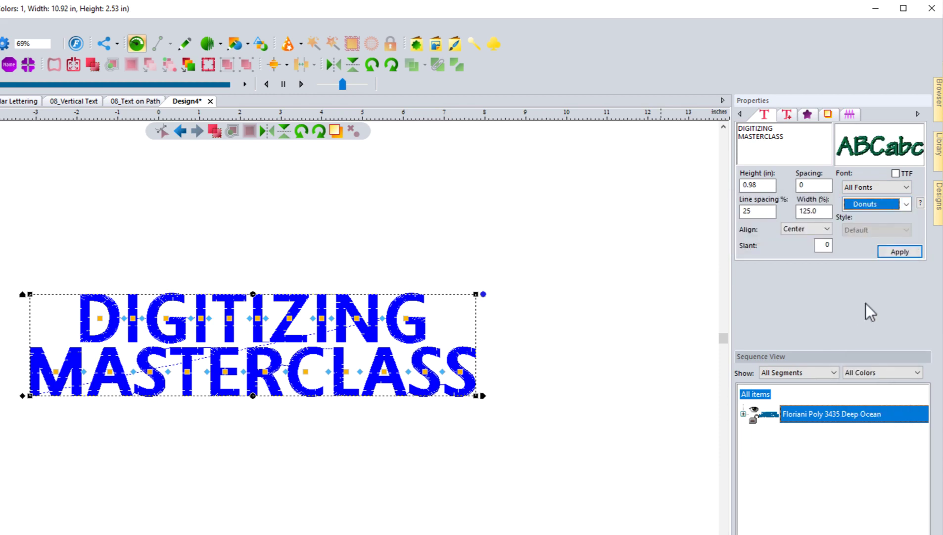
pyautogui.click(895, 252)
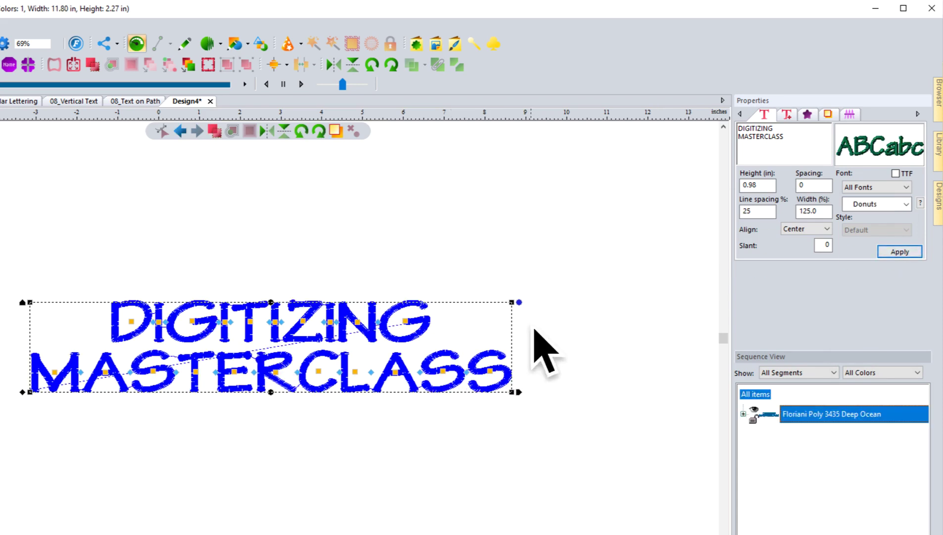
# - Change the font of the DIGITIZING MASTERCLASS lettering to Effie and apply it
pyautogui.click(862, 205)
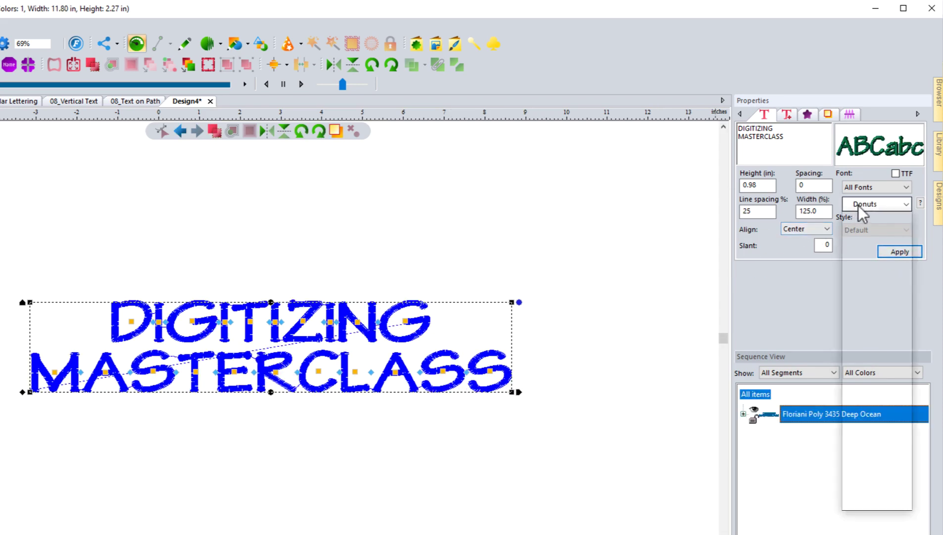
pyautogui.click(860, 237)
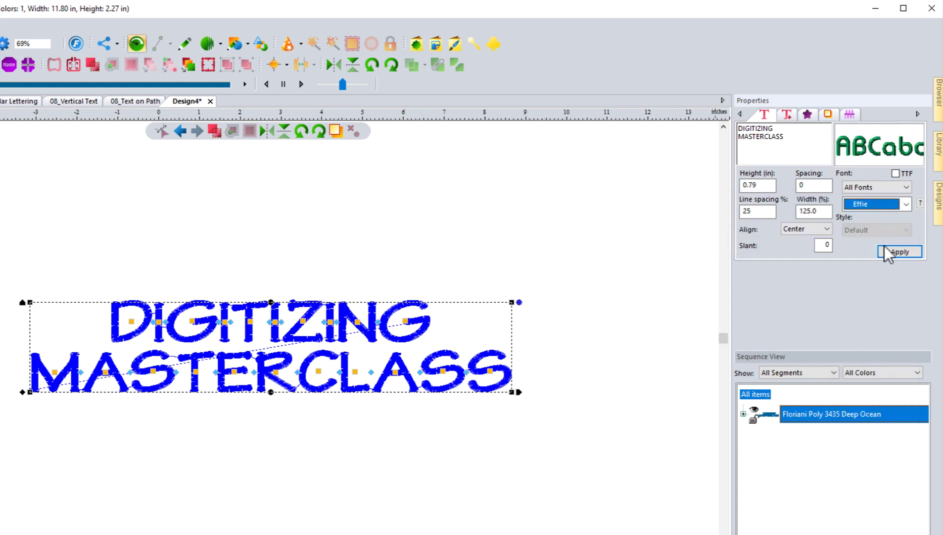
pyautogui.click(889, 251)
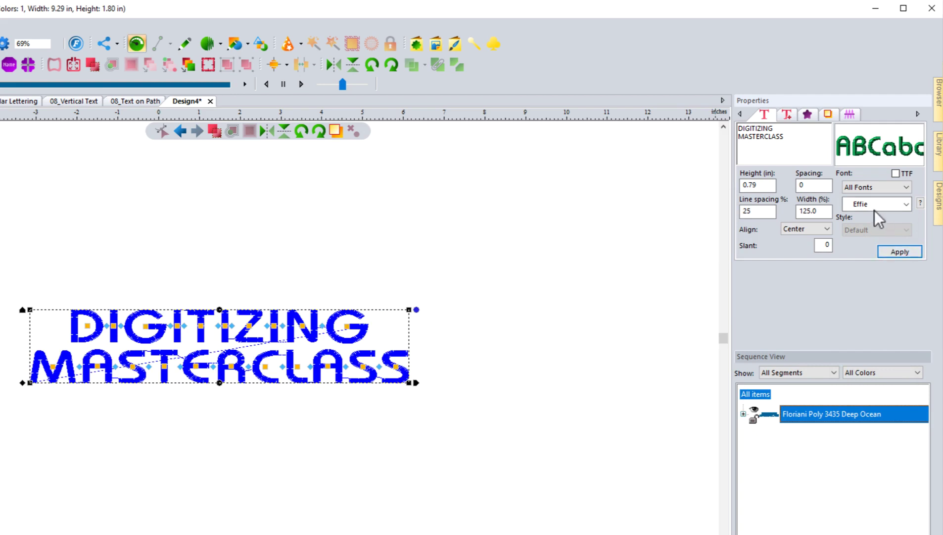
pyautogui.click(894, 255)
# - Filter the fonts to Handwritten, change the DIGITIZING MASTERCLASS lettering to the Temoteo font and apply it
pyautogui.click(878, 188)
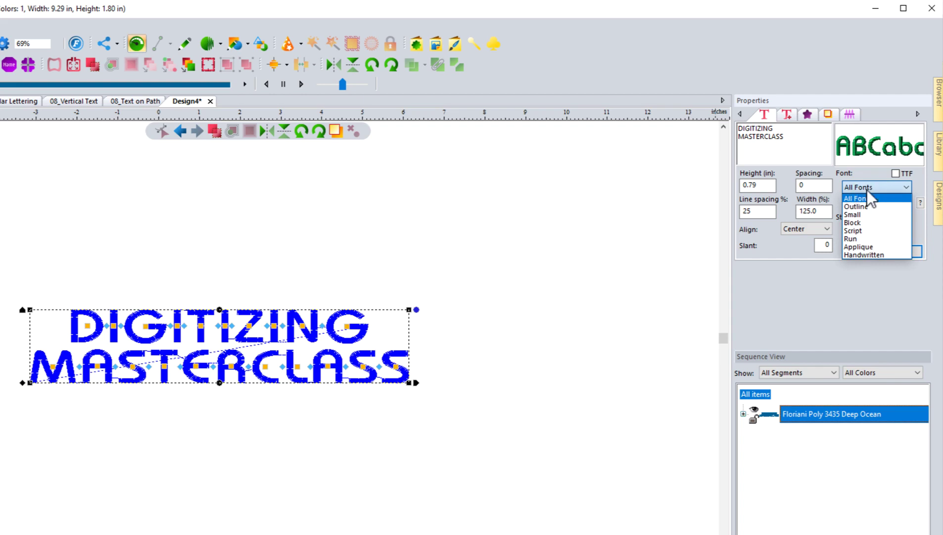
pyautogui.click(879, 187)
pyautogui.click(879, 187)
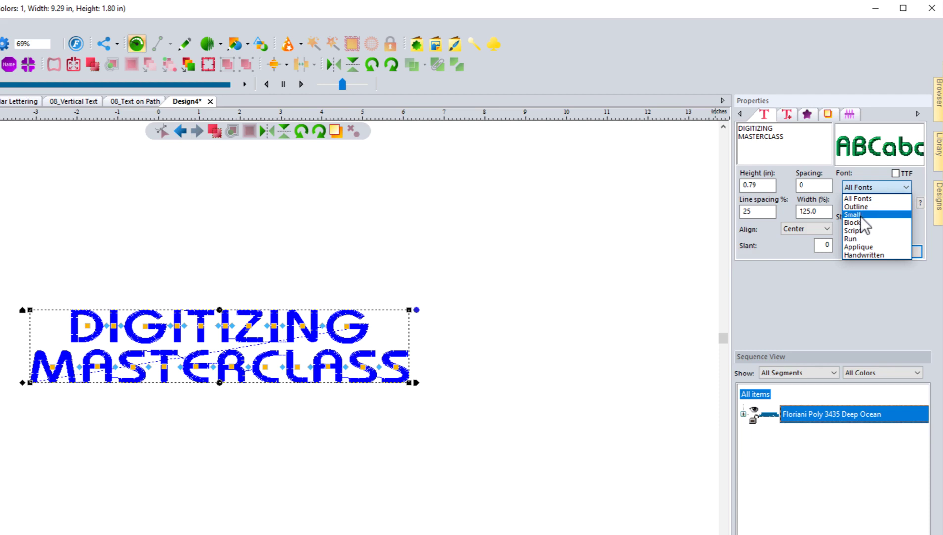
pyautogui.click(856, 254)
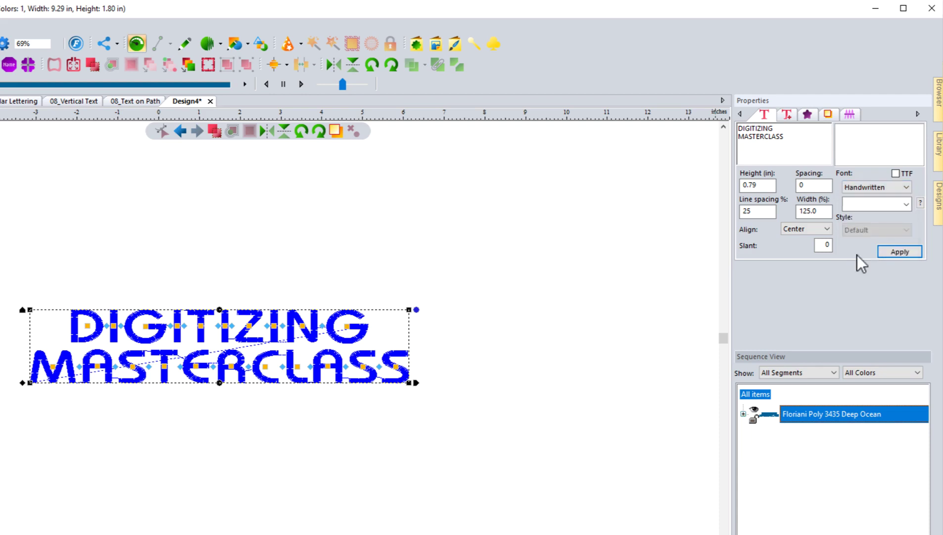
pyautogui.click(874, 205)
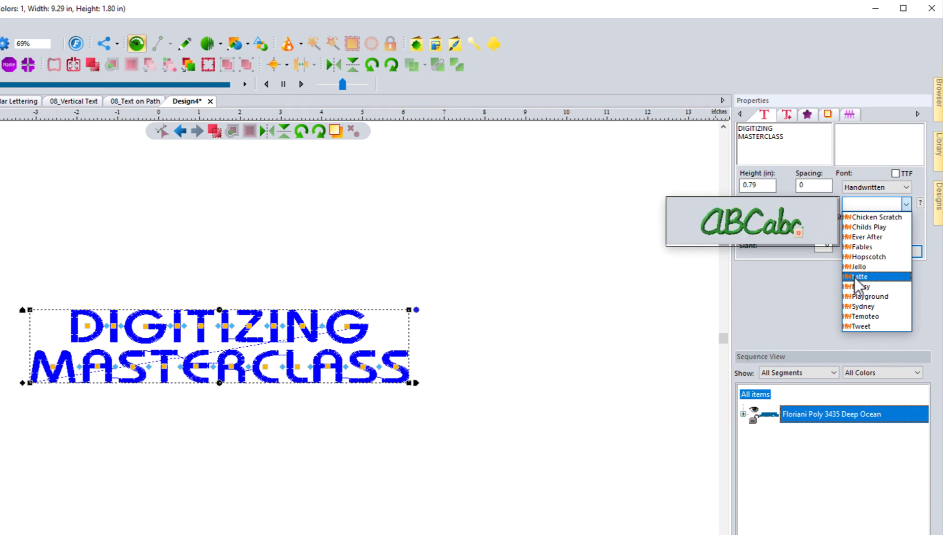
pyautogui.click(861, 315)
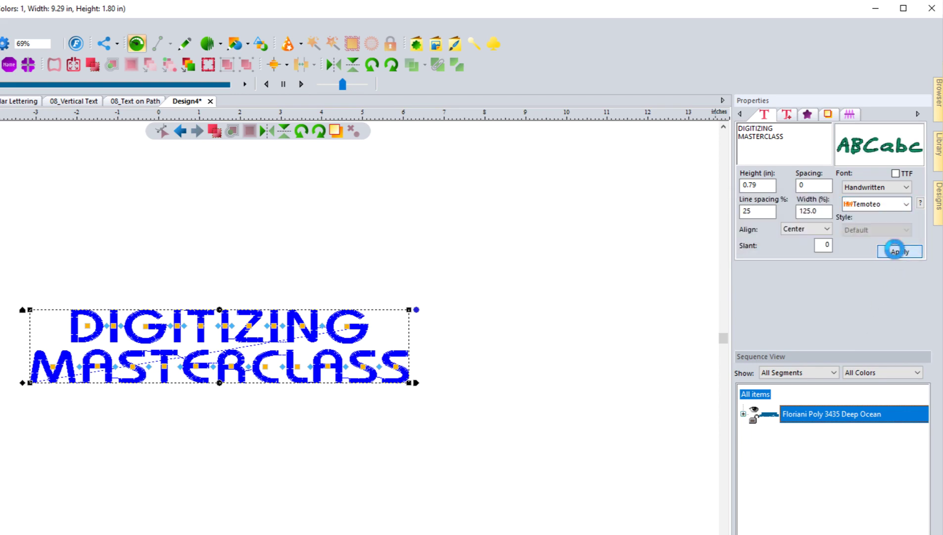
pyautogui.click(895, 250)
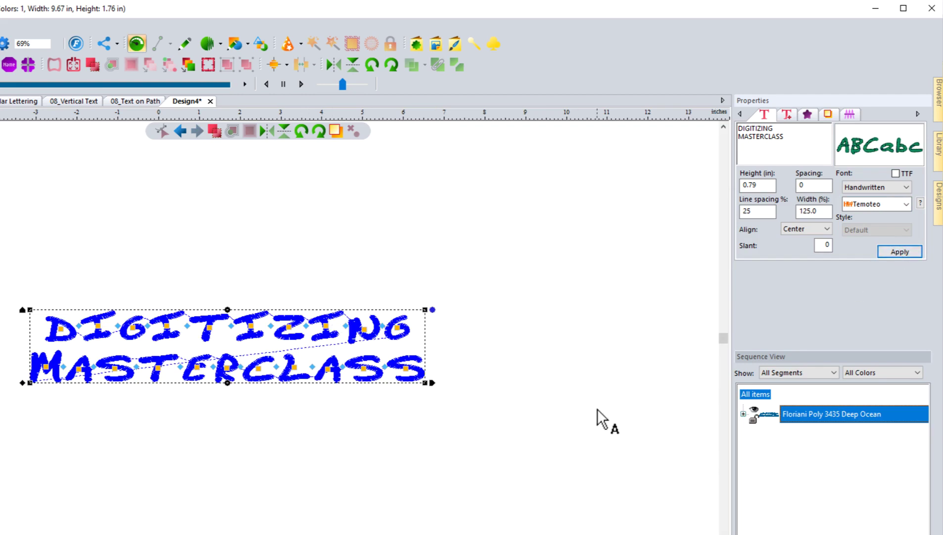
# - Filter the fonts to Script, change the DIGITIZING MASTERCLASS lettering to the Quick Script font and apply it
pyautogui.click(858, 187)
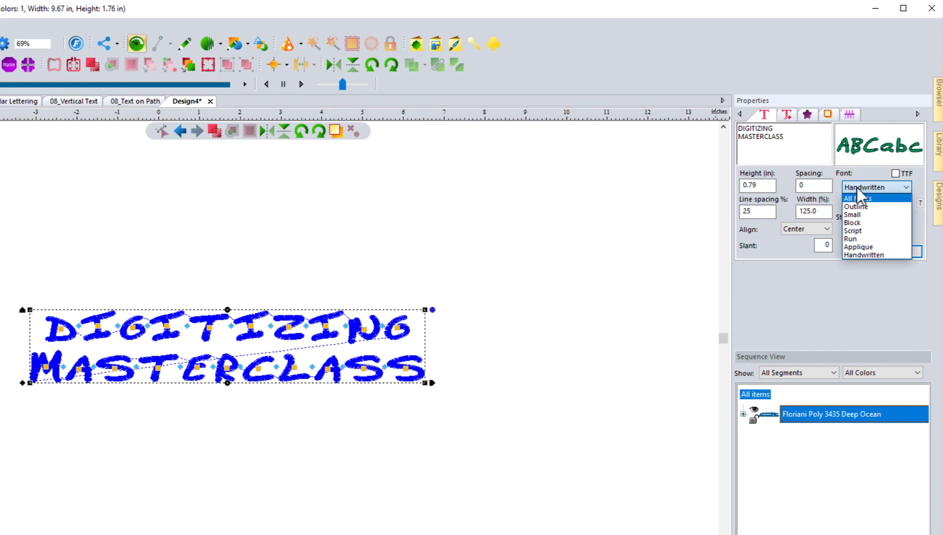
pyautogui.click(860, 187)
pyautogui.click(867, 188)
pyautogui.click(857, 197)
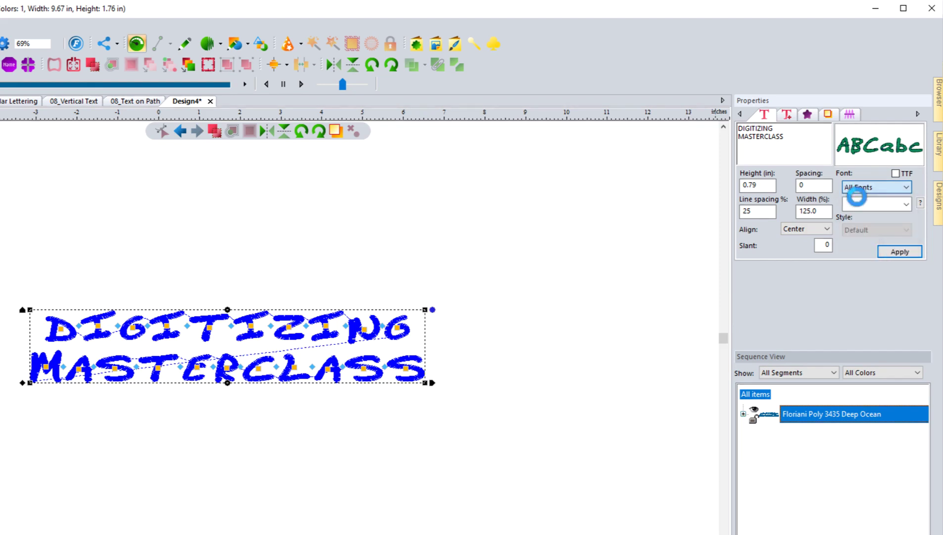
pyautogui.click(859, 187)
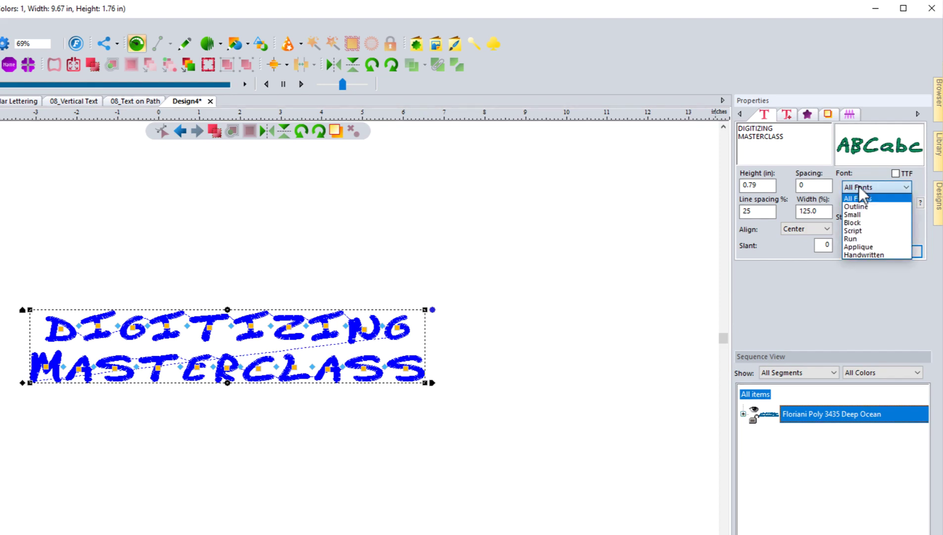
pyautogui.click(856, 230)
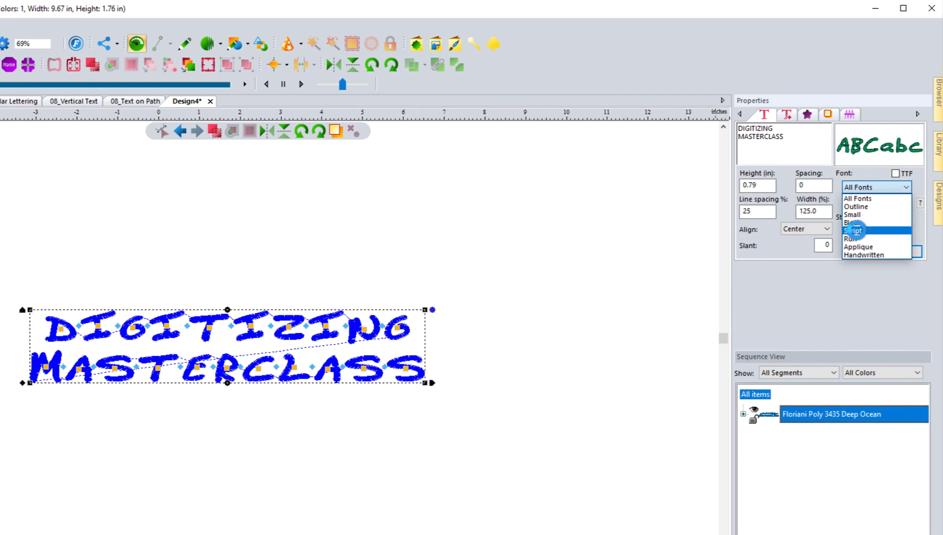
pyautogui.click(870, 204)
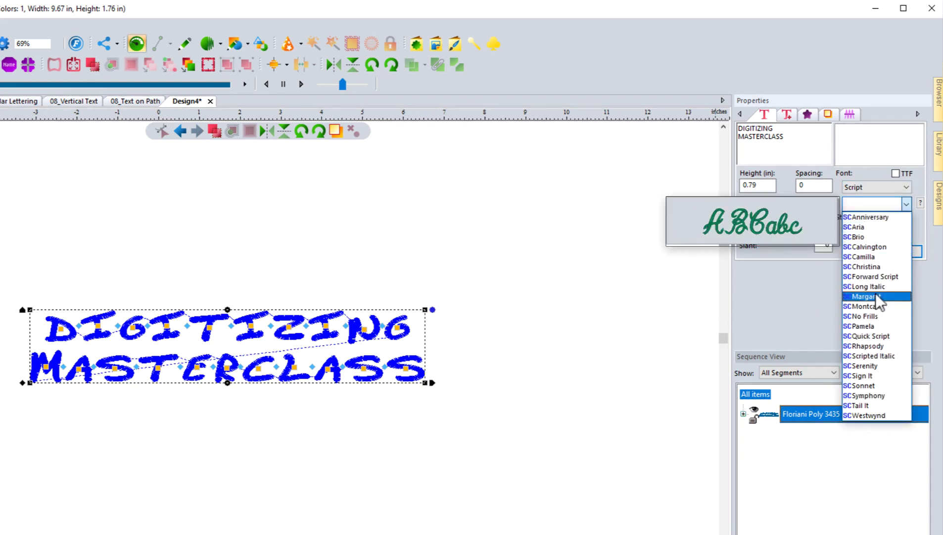
pyautogui.click(870, 336)
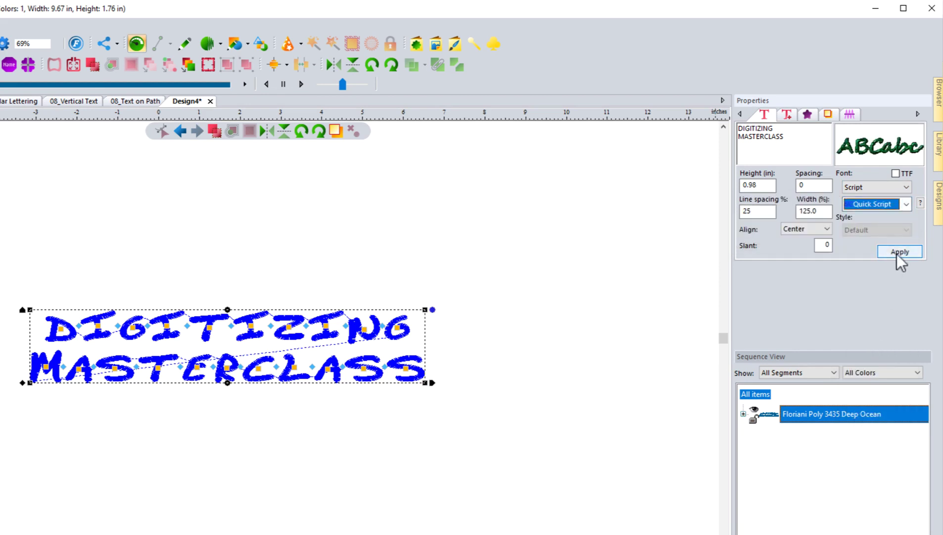
pyautogui.click(898, 253)
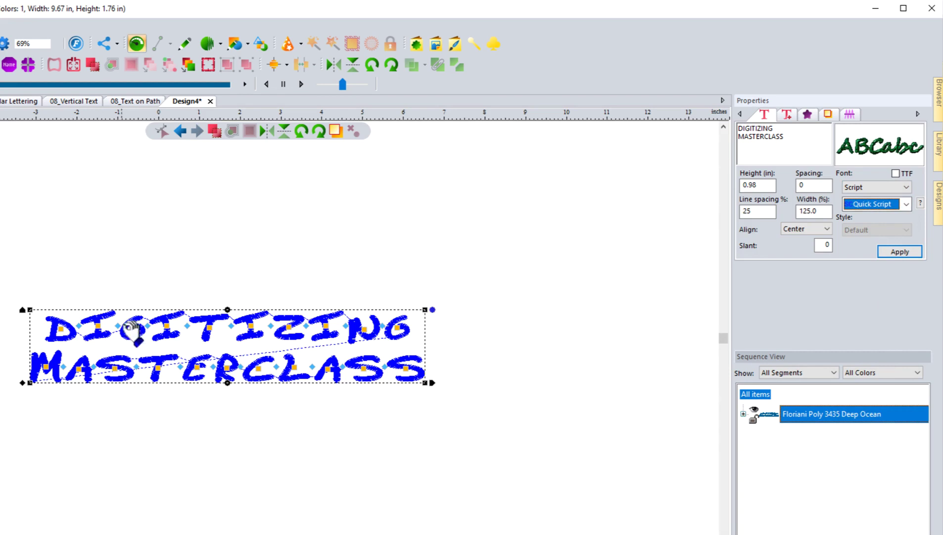
pyautogui.click(906, 251)
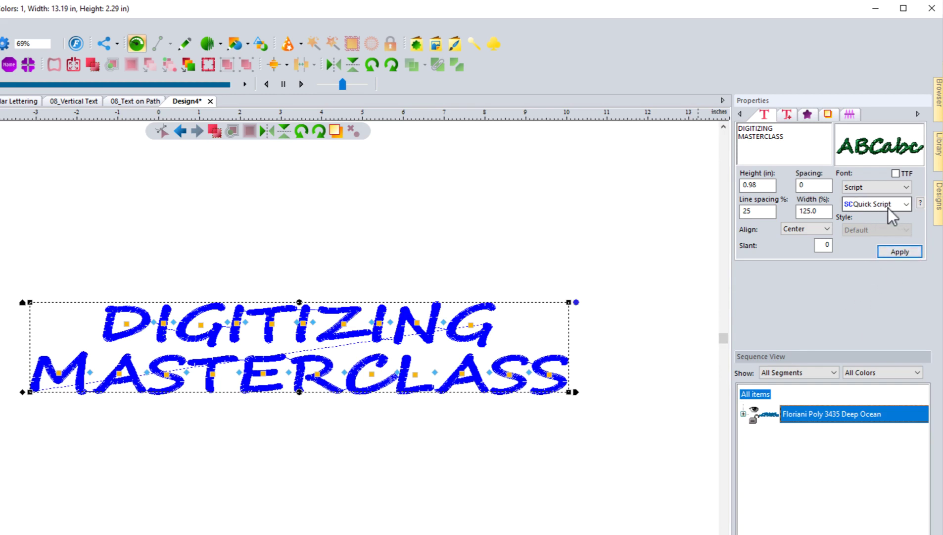
# - Filter the fonts to Small, change the DIGITIZING MASTERCLASS lettering to the Port 4mm font and apply it
pyautogui.click(863, 189)
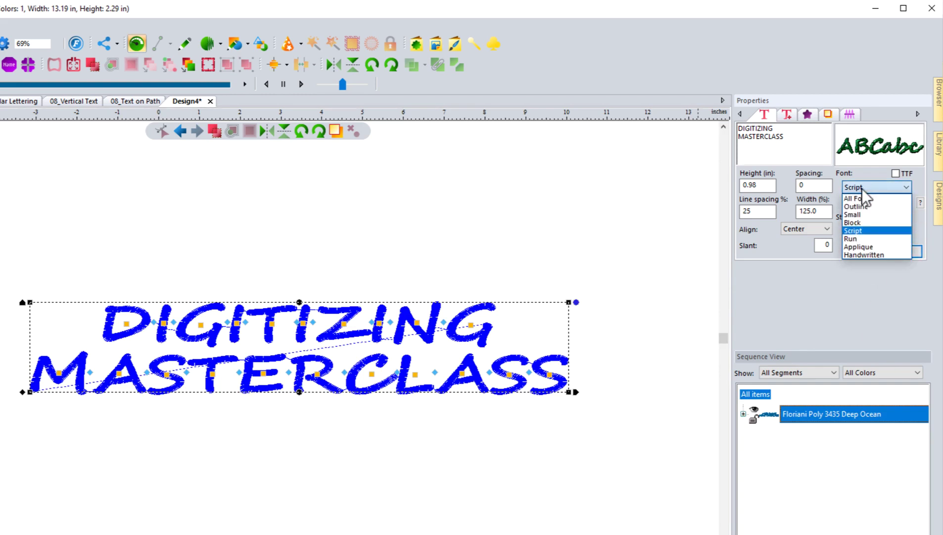
pyautogui.click(855, 216)
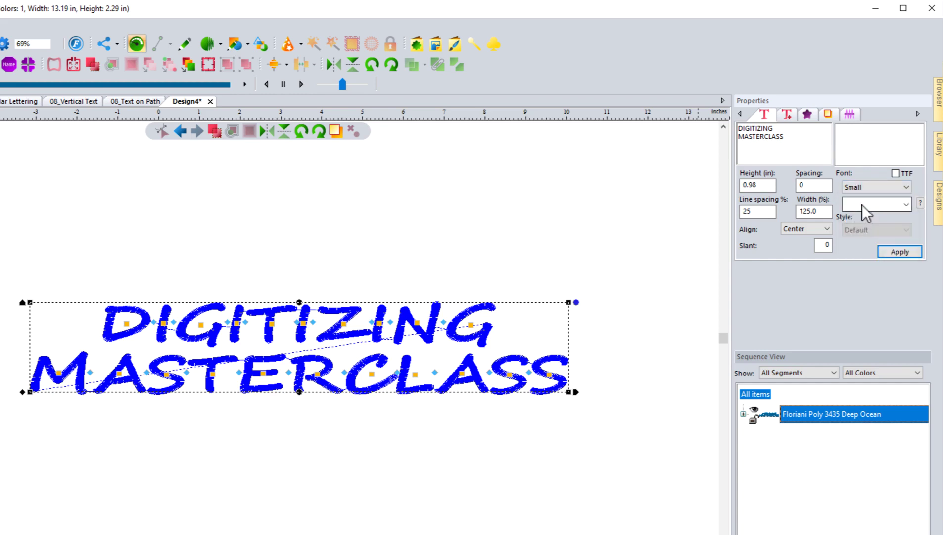
pyautogui.click(864, 202)
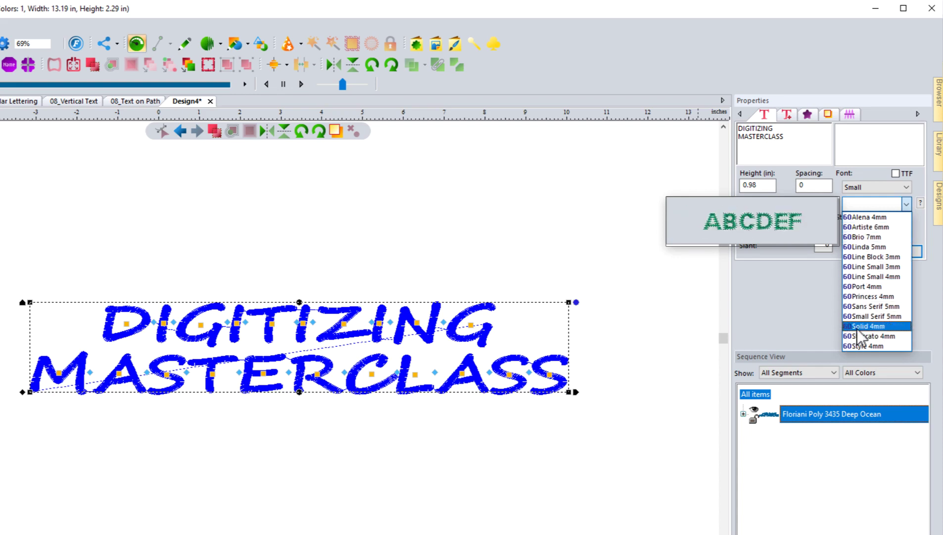
pyautogui.click(871, 286)
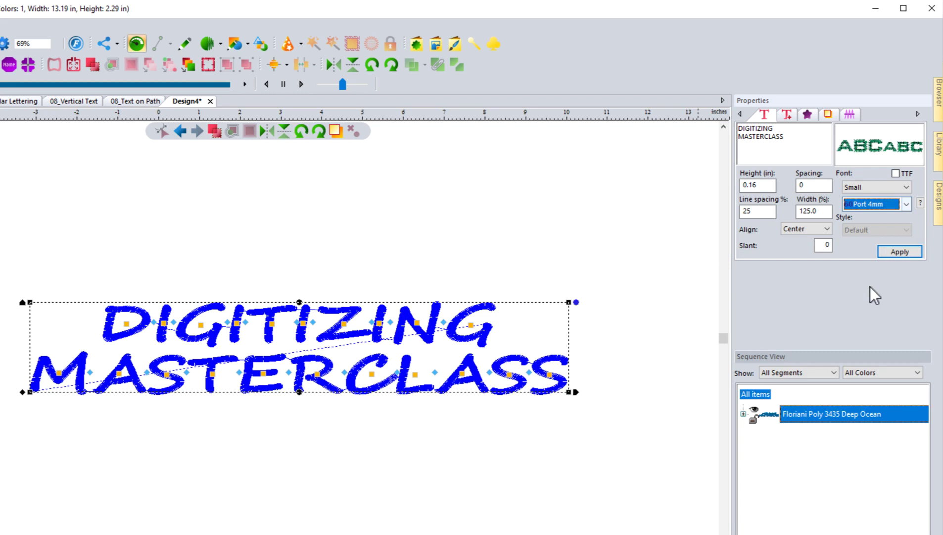
pyautogui.click(895, 251)
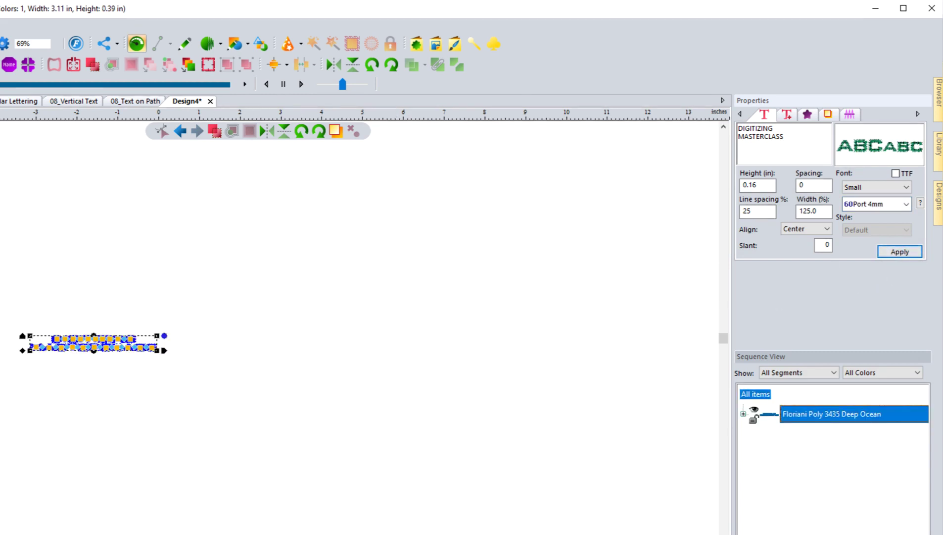
# - Finish the lettering edit and examine the small DIGITIZING MASTERCLASS stitches up close in 3D view
pyautogui.click(2, 326)
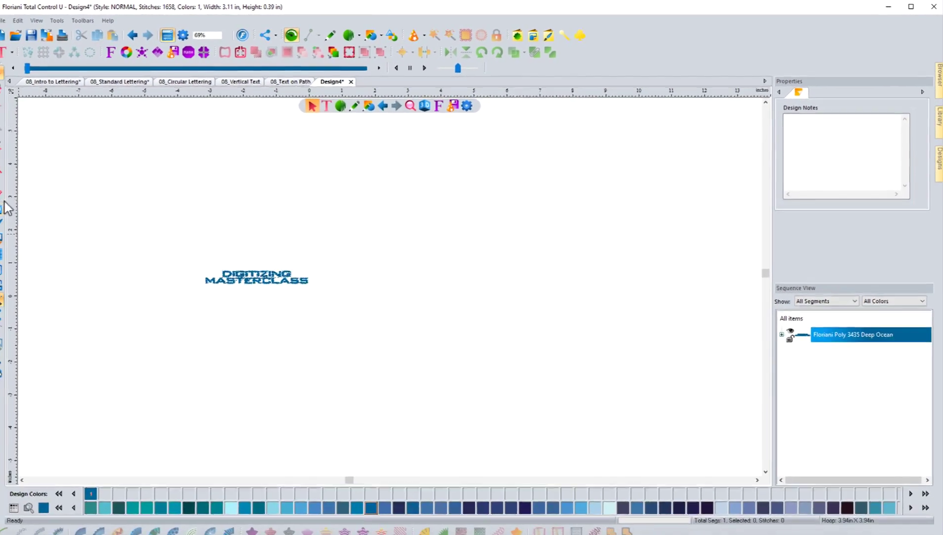
pyautogui.click(1, 211)
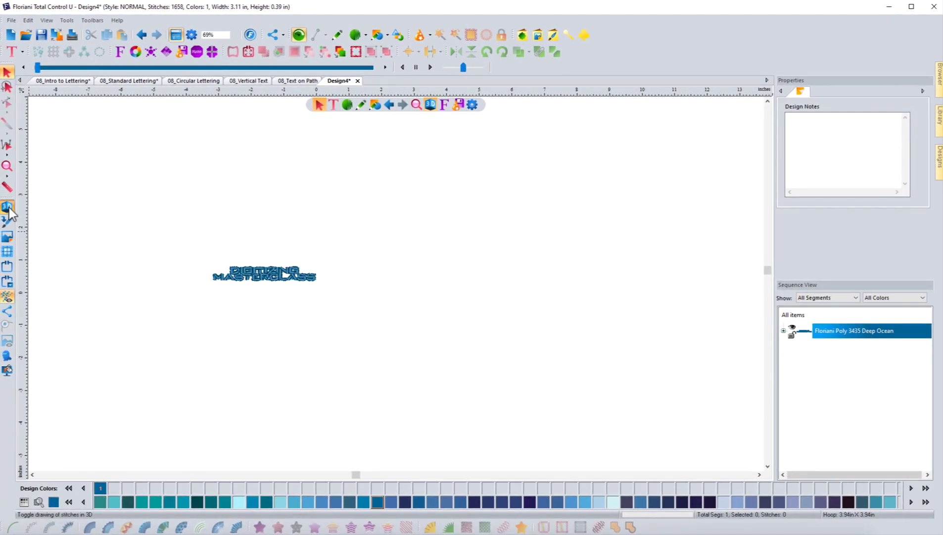
pyautogui.click(7, 208)
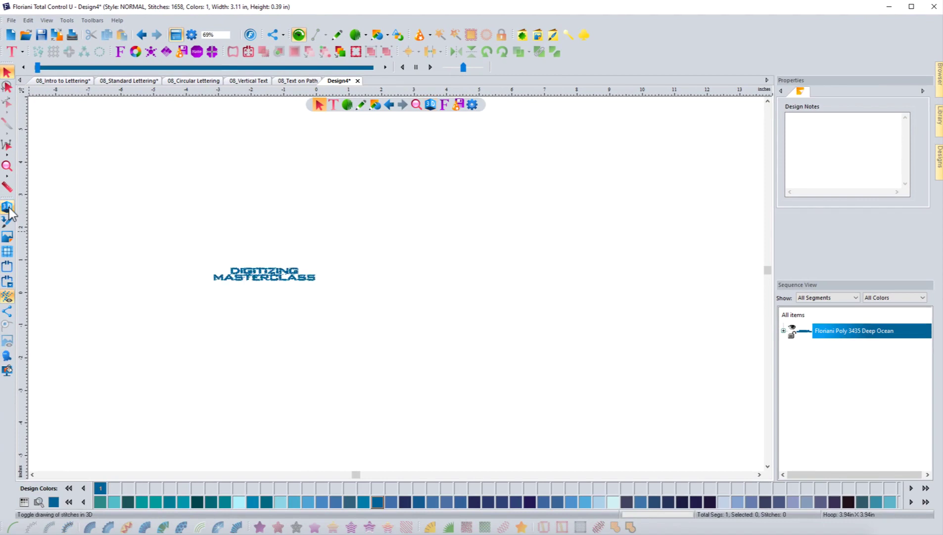
pyautogui.click(235, 281)
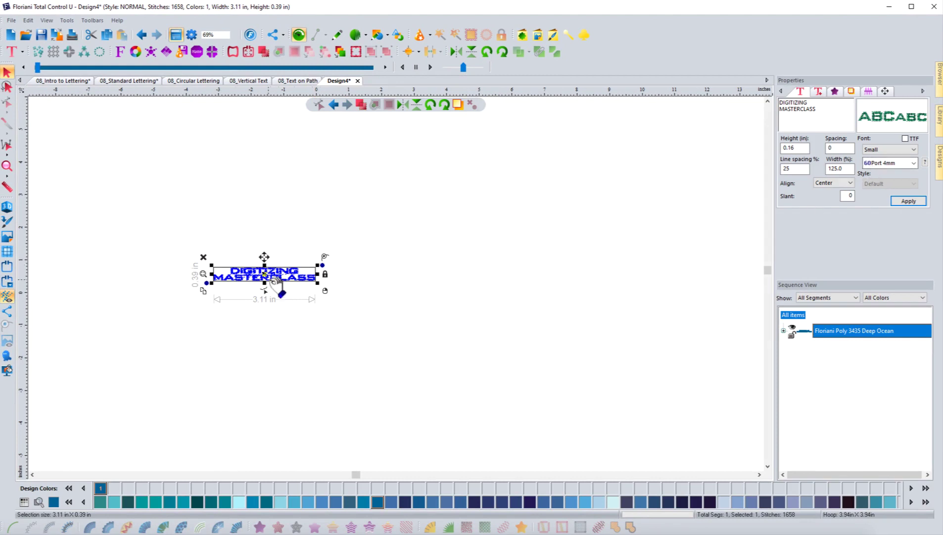
pyautogui.click(203, 274)
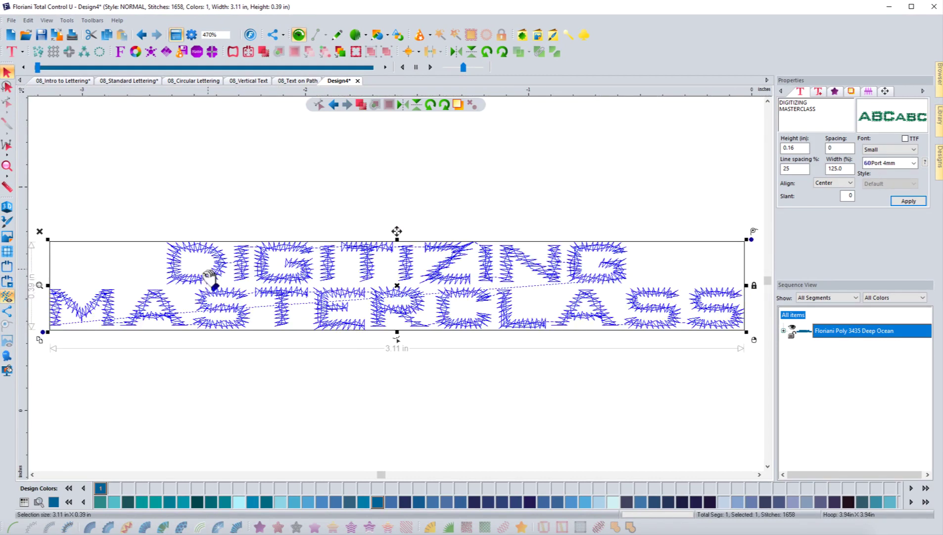
pyautogui.click(223, 202)
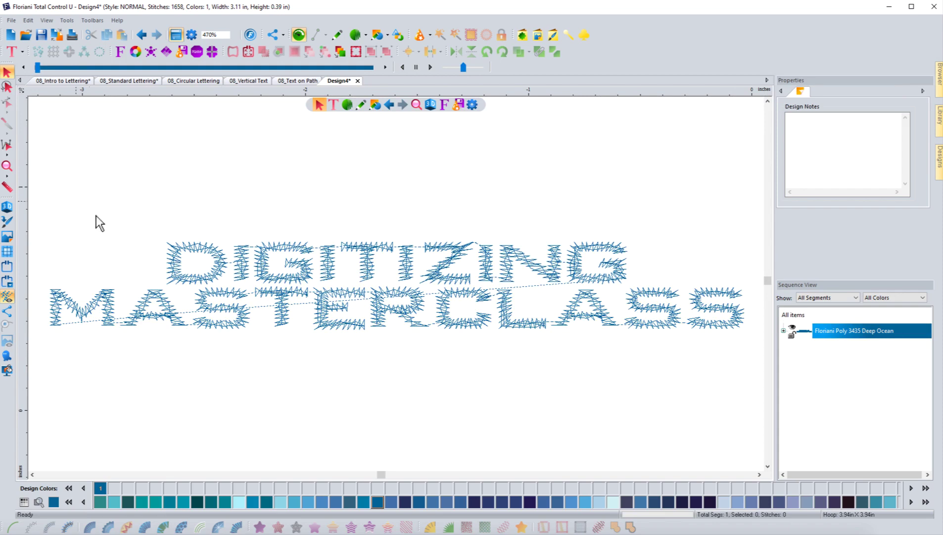
pyautogui.click(7, 206)
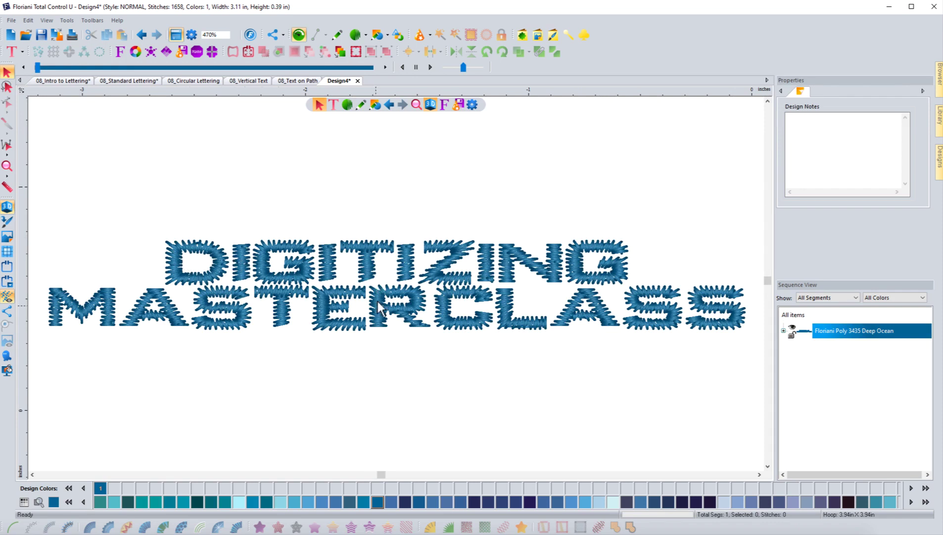
pyautogui.scroll(-2, 371, 331)
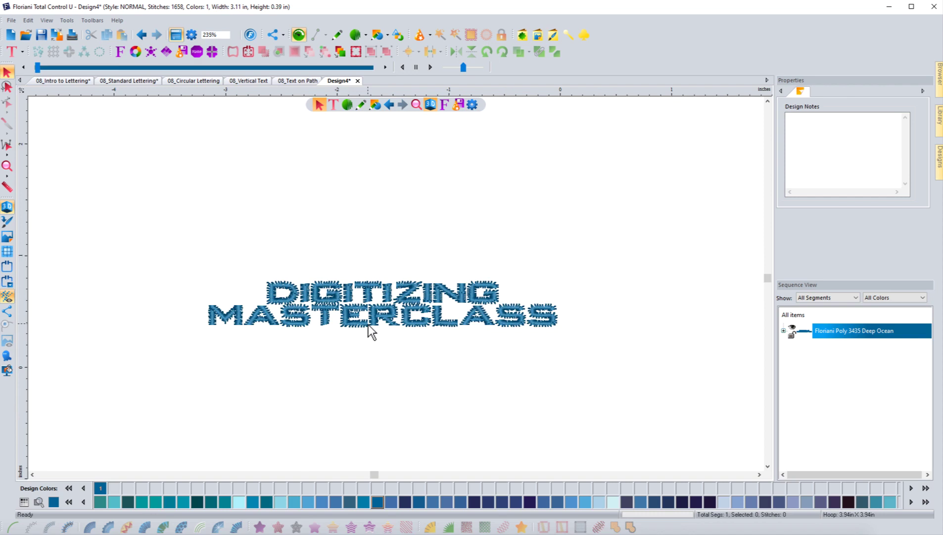
# - Select the DIGITIZING MASTERCLASS lettering and set its font category to All Fonts
pyautogui.click(369, 326)
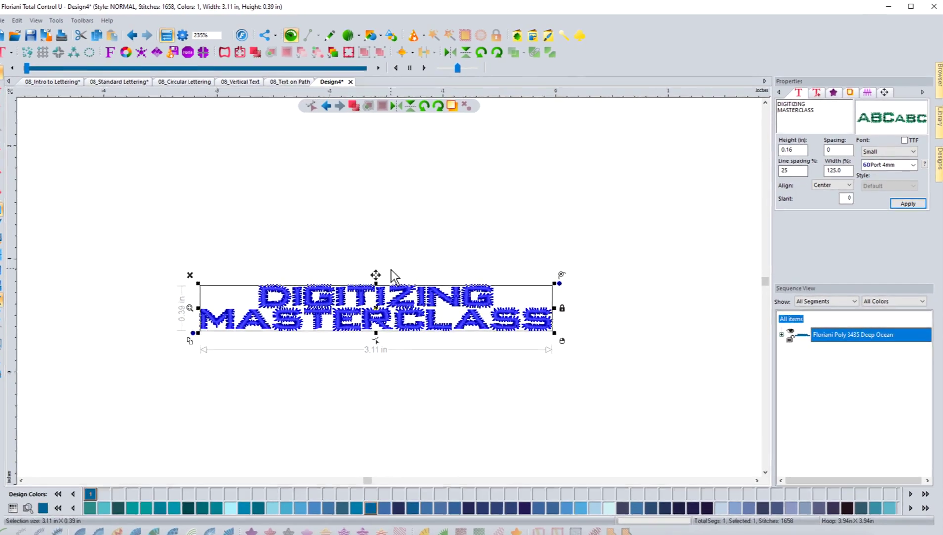
pyautogui.click(232, 242)
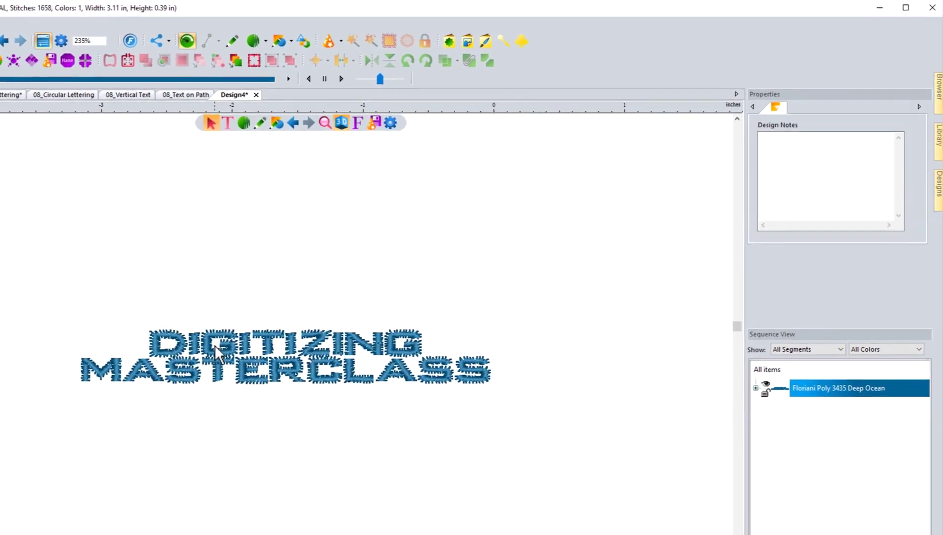
pyautogui.click(214, 344)
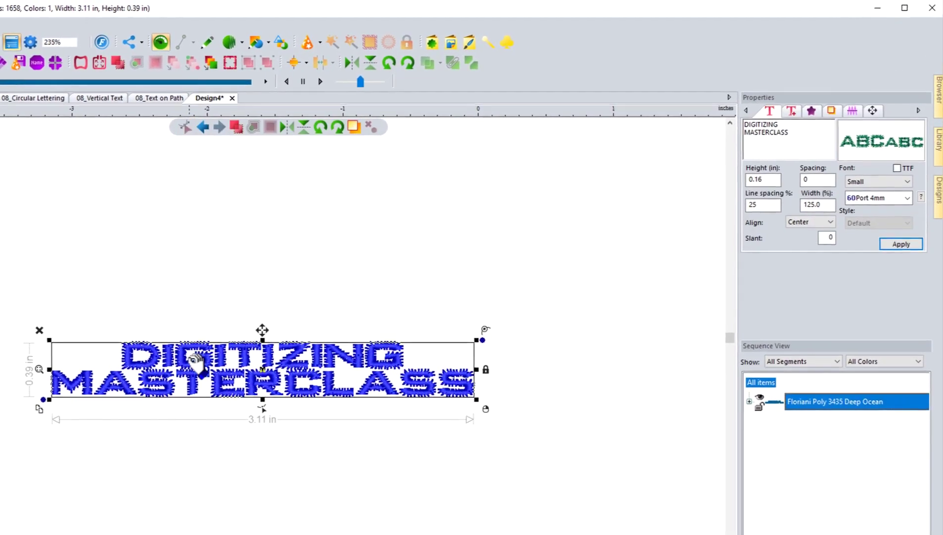
pyautogui.click(870, 172)
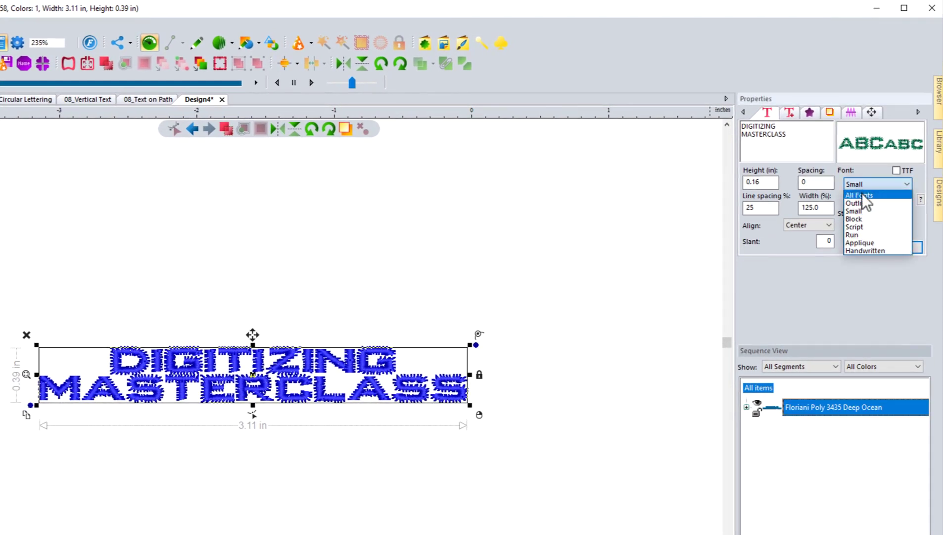
pyautogui.click(863, 194)
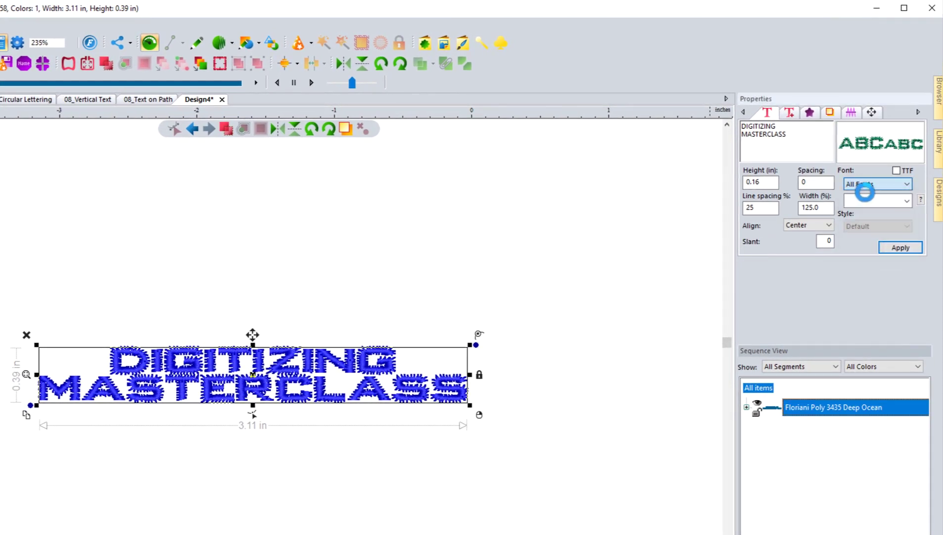
# - Preview the fonts in the full list one after another, from Port 4mm through Primer, Rounded and Seasonal to the Solid 2 variants
pyautogui.click(892, 200)
pyautogui.click(887, 199)
pyautogui.click(869, 202)
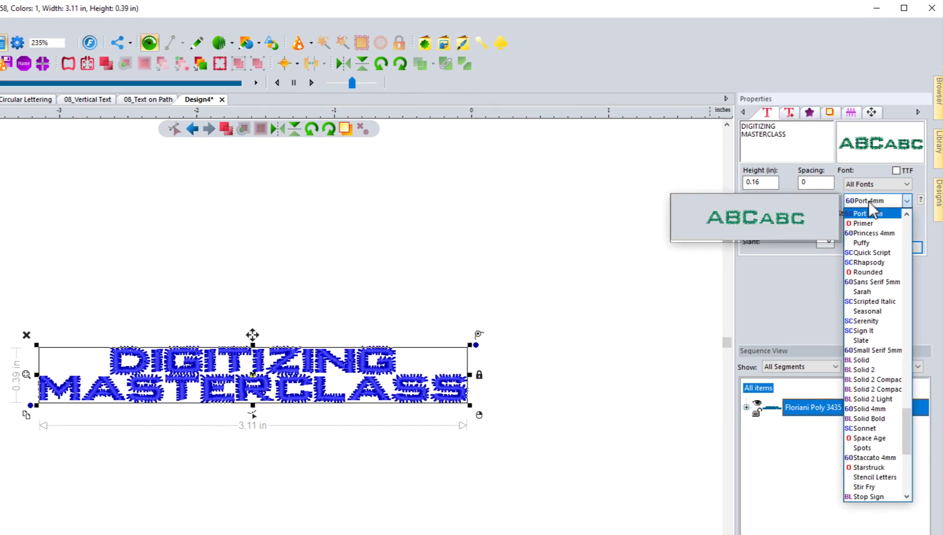
pyautogui.click(869, 200)
pyautogui.click(869, 200)
pyautogui.click(876, 203)
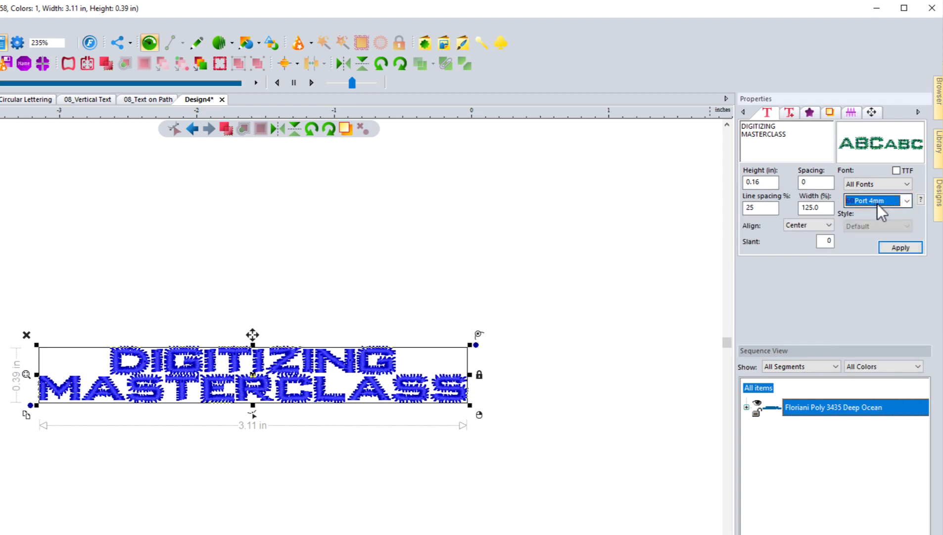
pyautogui.scroll(-1, 877, 204)
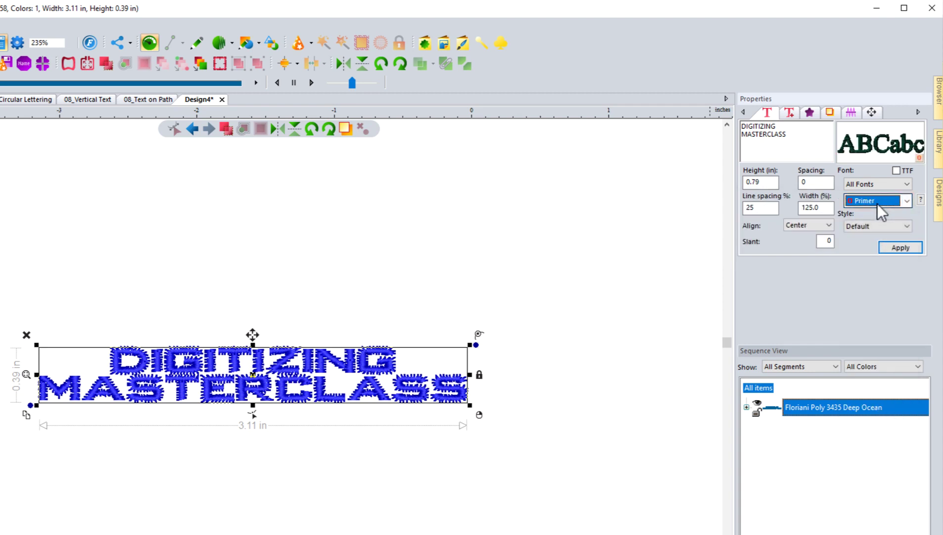
pyautogui.scroll(-3, 877, 204)
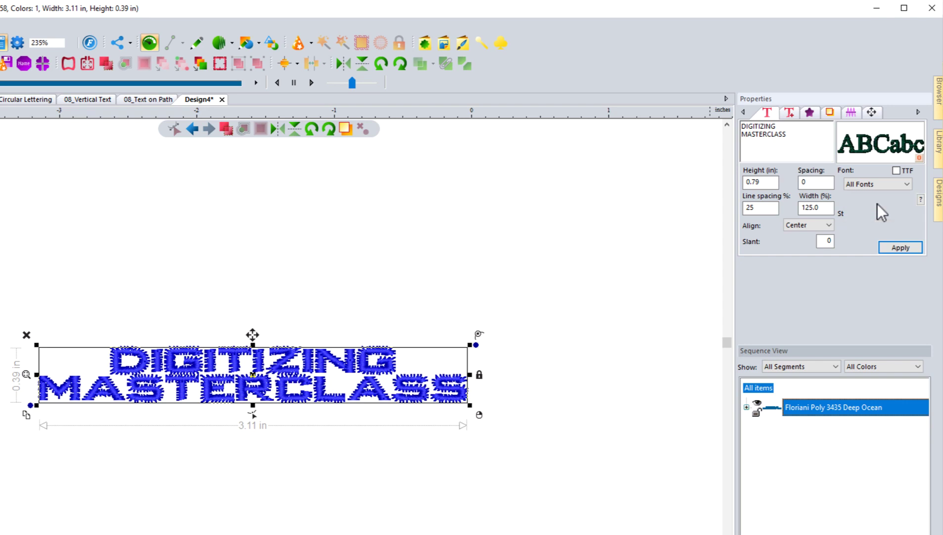
pyautogui.scroll(-1, 878, 204)
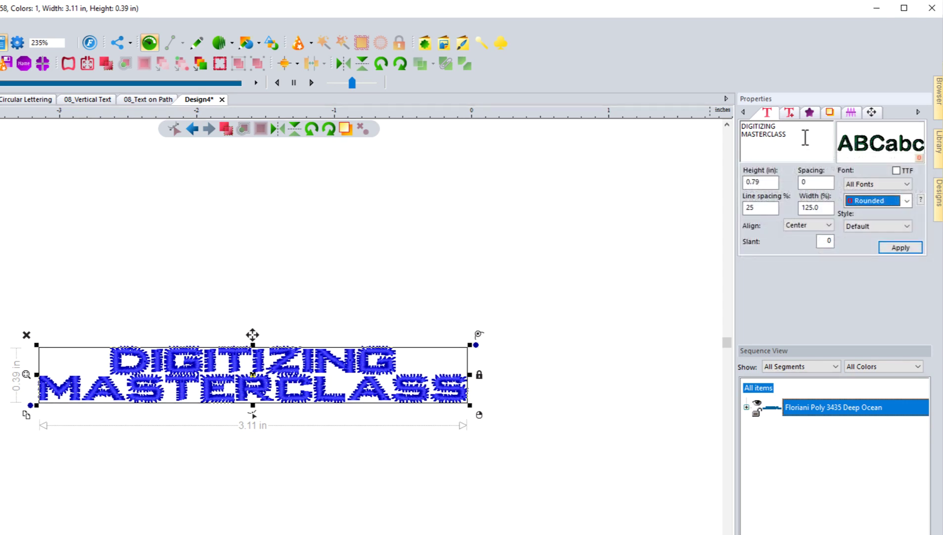
pyautogui.press('Down')
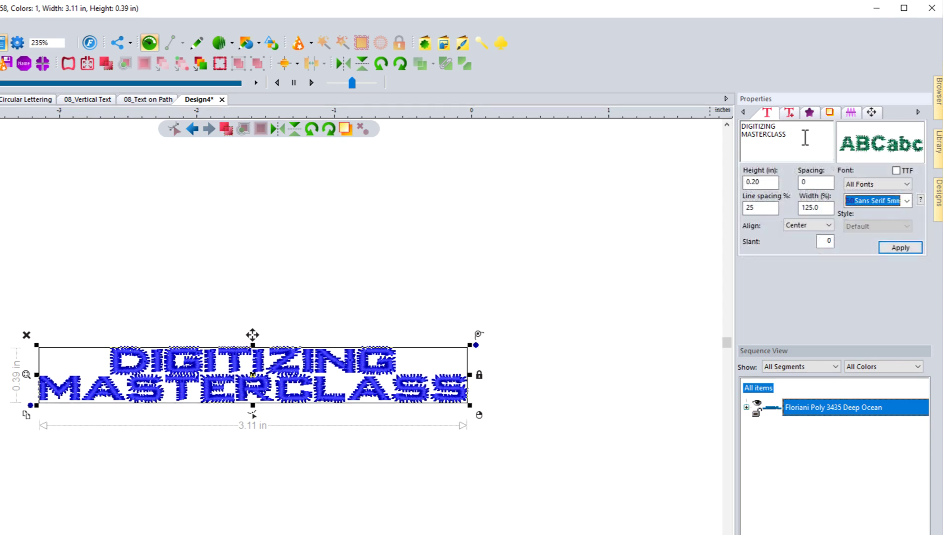
pyautogui.press('Down')
pyautogui.press('Down')
pyautogui.press('Down')
pyautogui.press('Down')
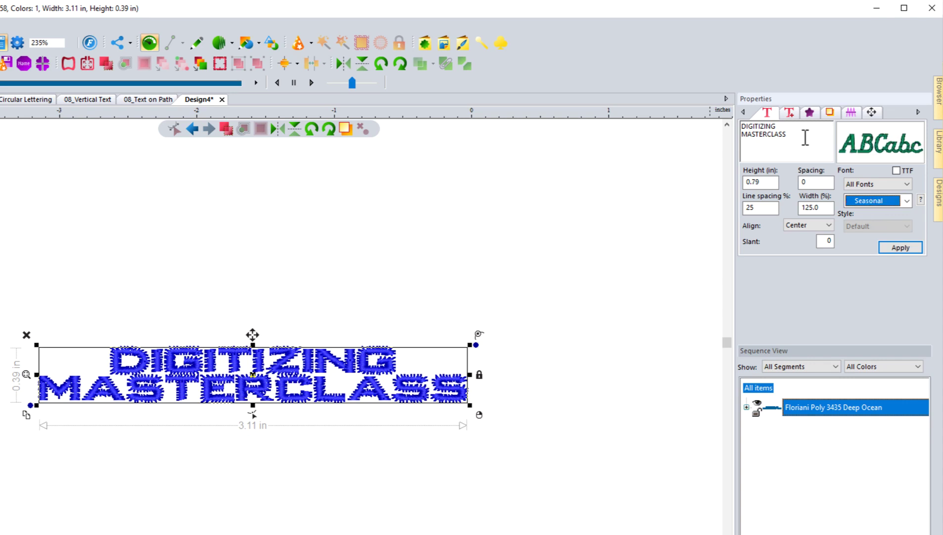
pyautogui.press('Down')
pyautogui.press('Down')
pyautogui.press('Down')
pyautogui.press('Down')
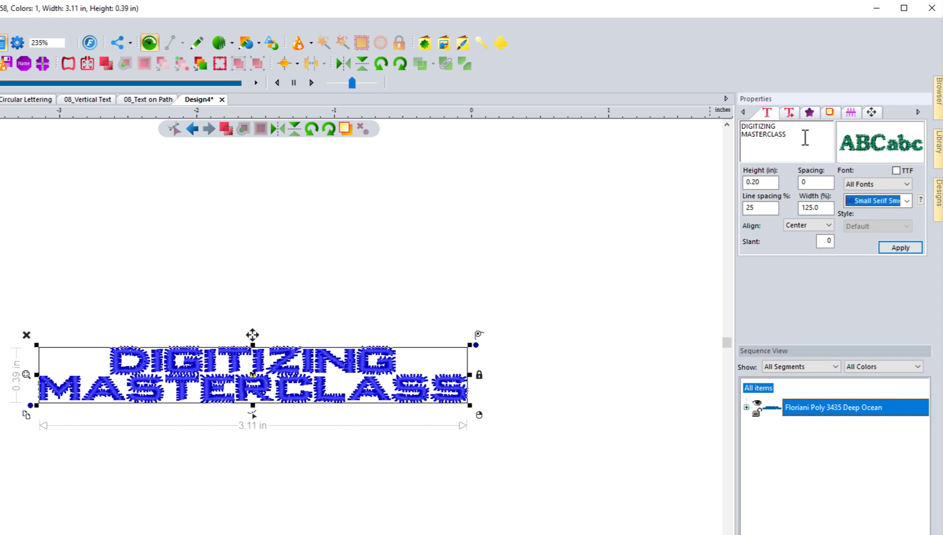
pyautogui.press('Down')
pyautogui.press('Down')
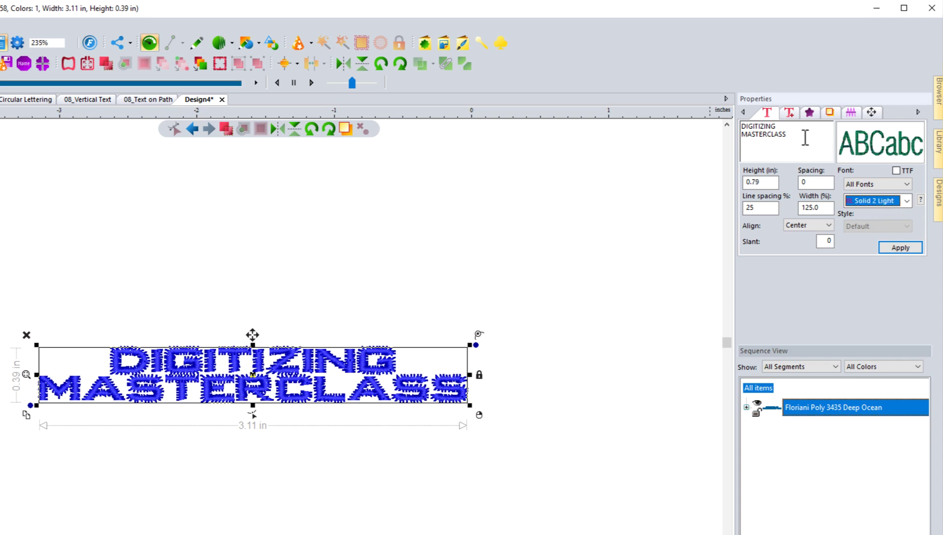
pyautogui.press('Down')
pyautogui.press('Down')
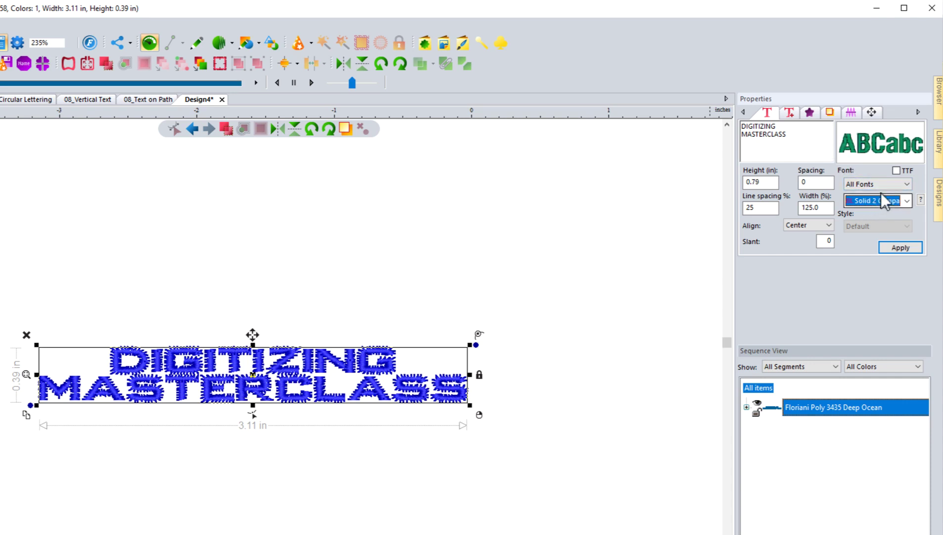
# - Change the DIGITIZING MASTERCLASS lettering to the Solid Bold font from the full font list and apply it
pyautogui.click(908, 200)
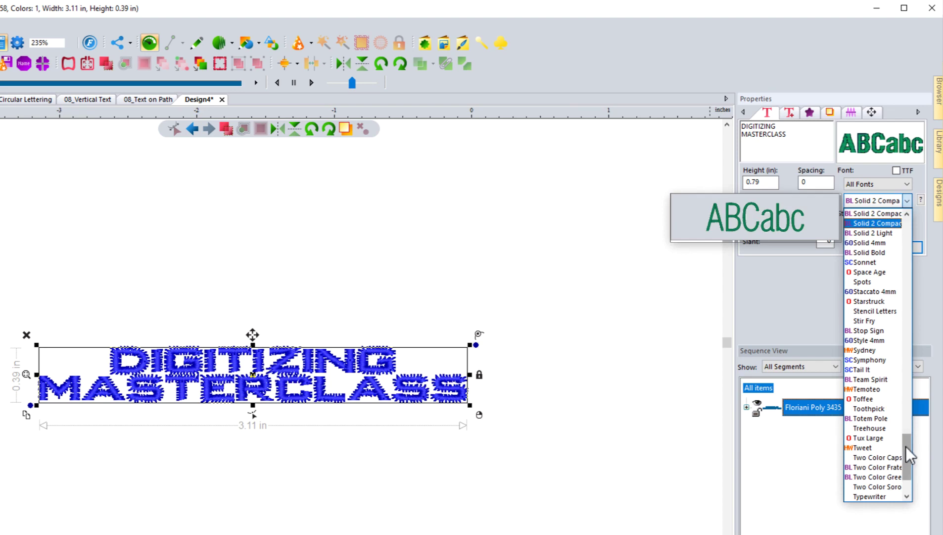
pyautogui.moveTo(906, 446); pyautogui.dragTo(907, 341)
pyautogui.click(807, 308)
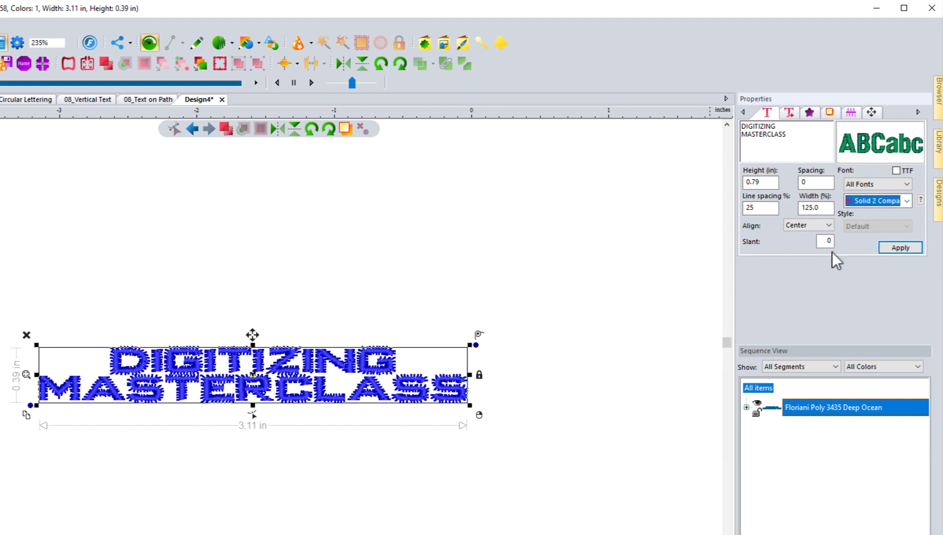
pyautogui.click(872, 201)
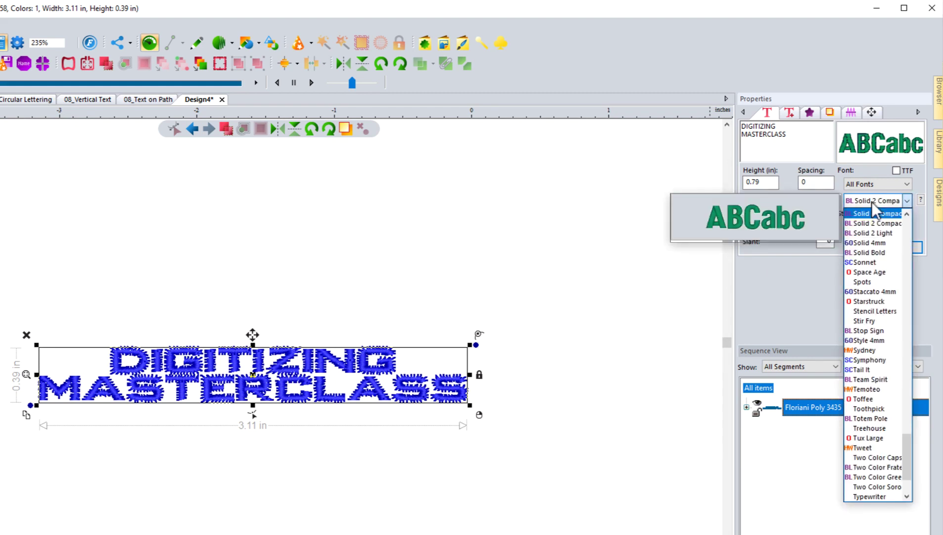
pyautogui.click(874, 251)
pyautogui.click(895, 246)
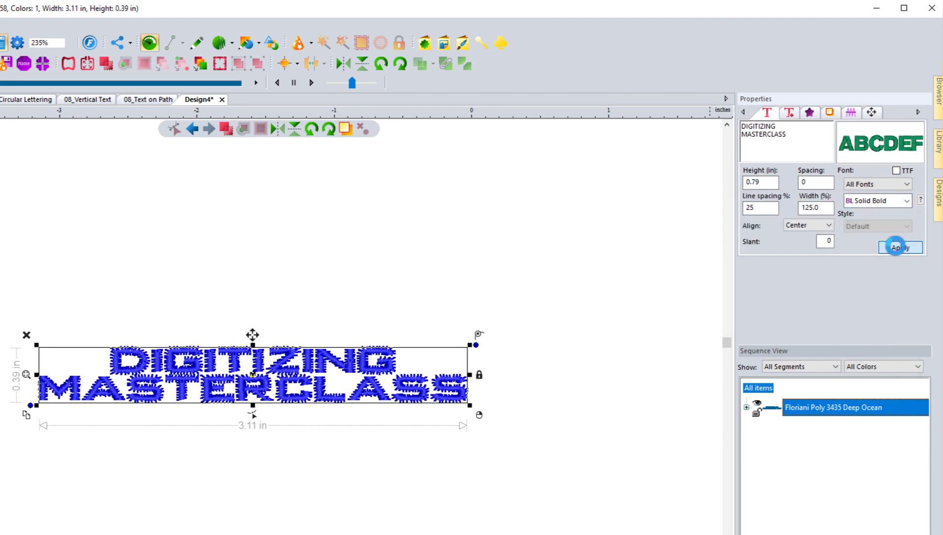